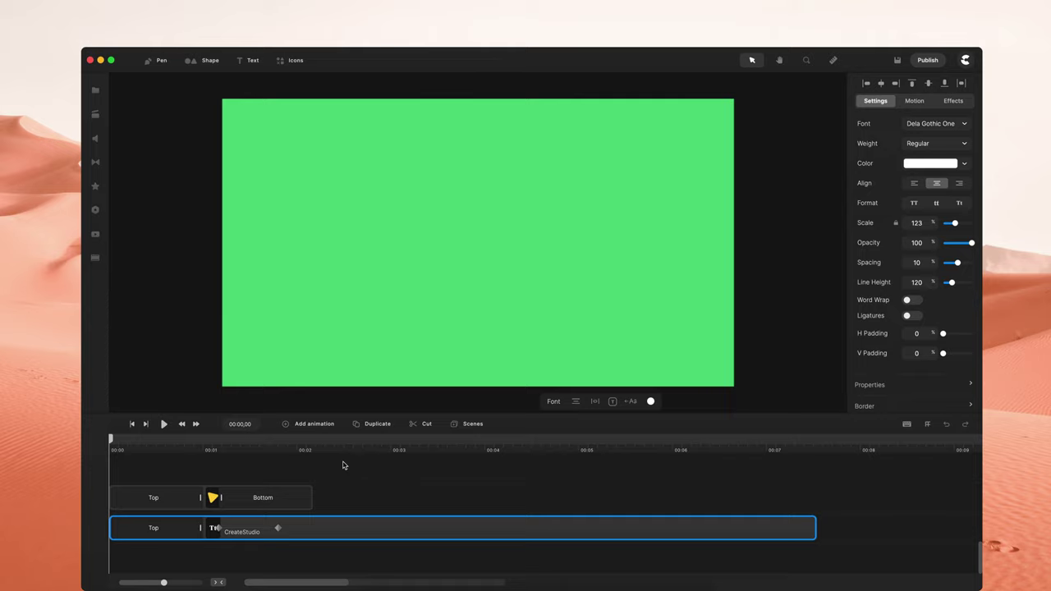
Step: Preview the finished intro animation, then scrub back to an earlier frame
{"action": "key", "text": "space"}
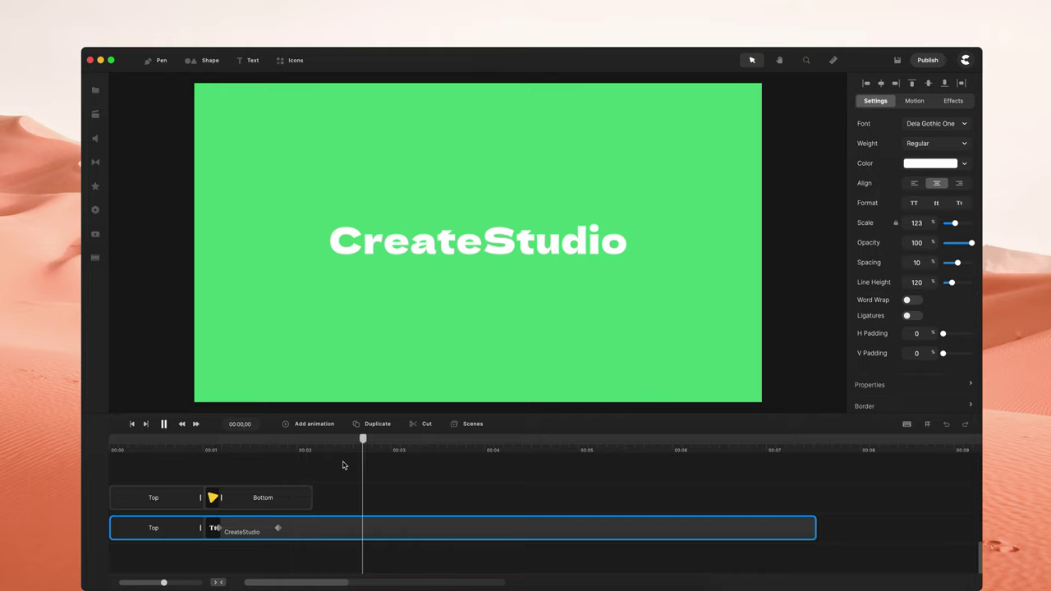
{"action": "key", "text": "space"}
{"action": "left_click", "coordinate": [318, 443]}
{"action": "left_click_drag", "start_coordinate": [319, 443], "coordinate": [218, 441]}
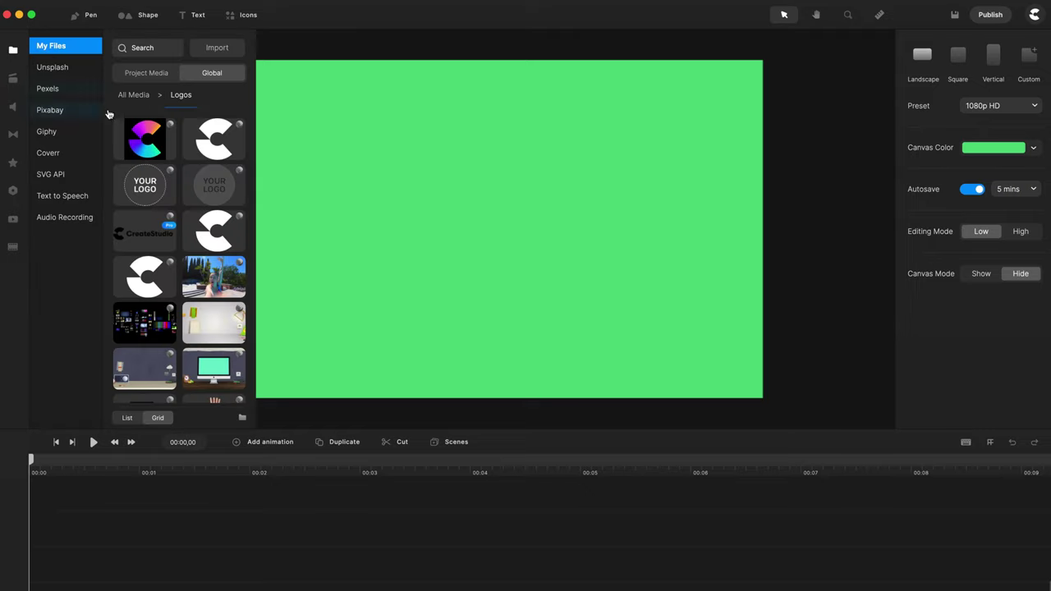
Step: Place the white C logo at the centre of the green canvas, scaled to 12%
{"action": "left_click_drag", "start_coordinate": [203, 156], "coordinate": [373, 205]}
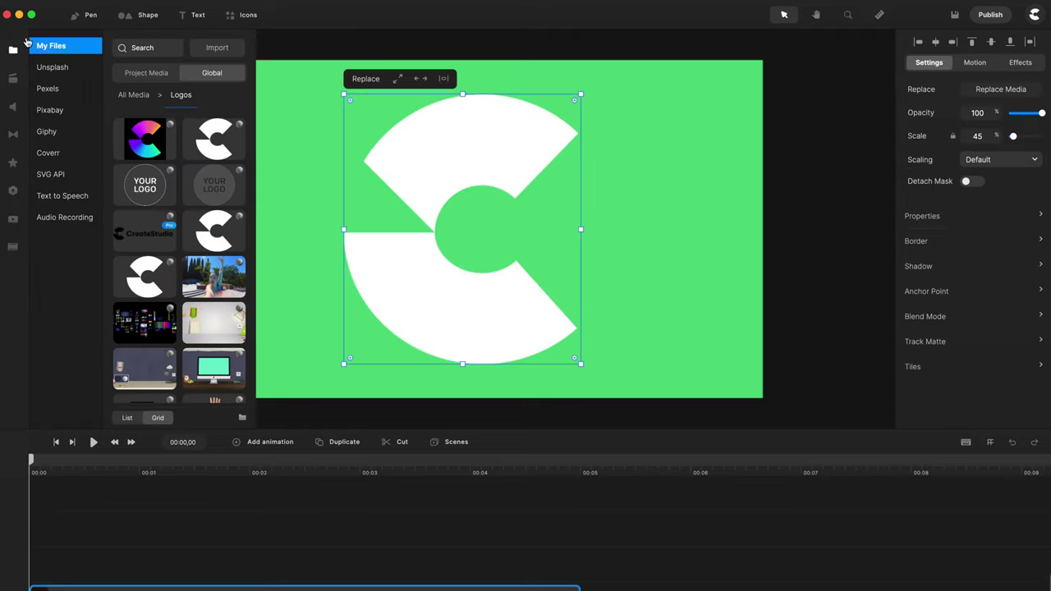
{"action": "left_click", "coordinate": [13, 51]}
{"action": "left_click_drag", "start_coordinate": [994, 135], "coordinate": [968, 138]}
{"action": "left_click", "coordinate": [650, 248]}
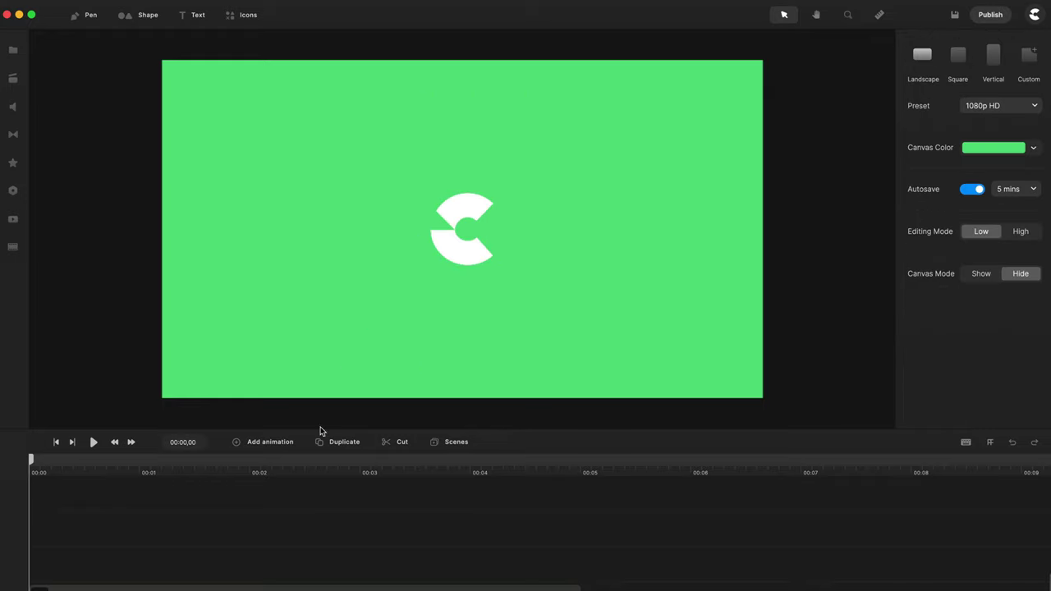
Step: Add the Retro Hand cursor from Elements > Cursors below-right of the logo, scaled to 18%
{"action": "left_click", "coordinate": [15, 79]}
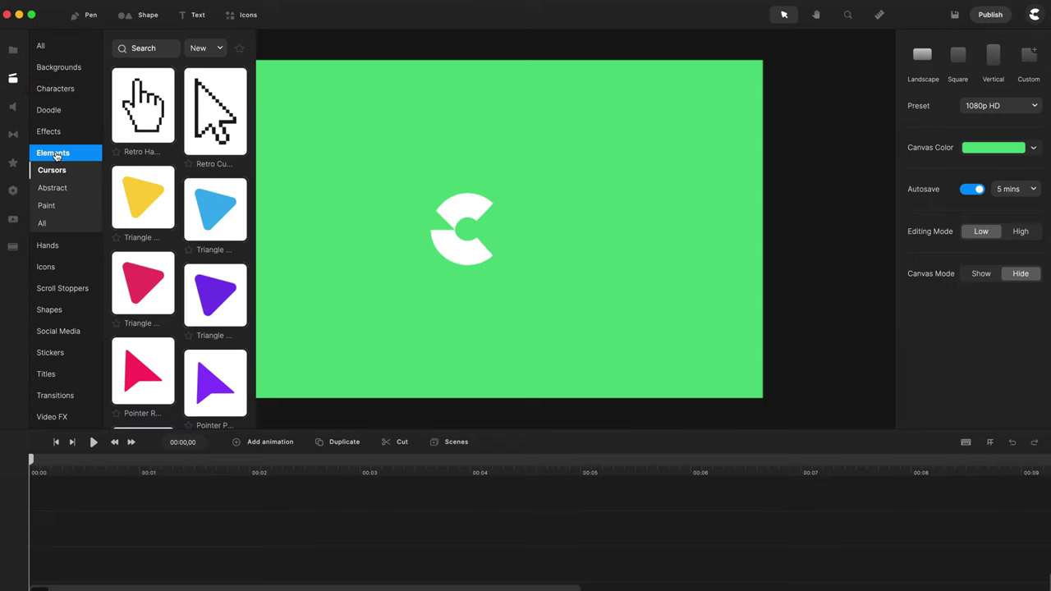
{"action": "scroll", "coordinate": [206, 189], "scroll_direction": "down", "scroll_amount": 3}
{"action": "scroll", "coordinate": [197, 205], "scroll_direction": "up", "scroll_amount": 10}
{"action": "scroll", "coordinate": [164, 164], "scroll_direction": "down", "scroll_amount": 8}
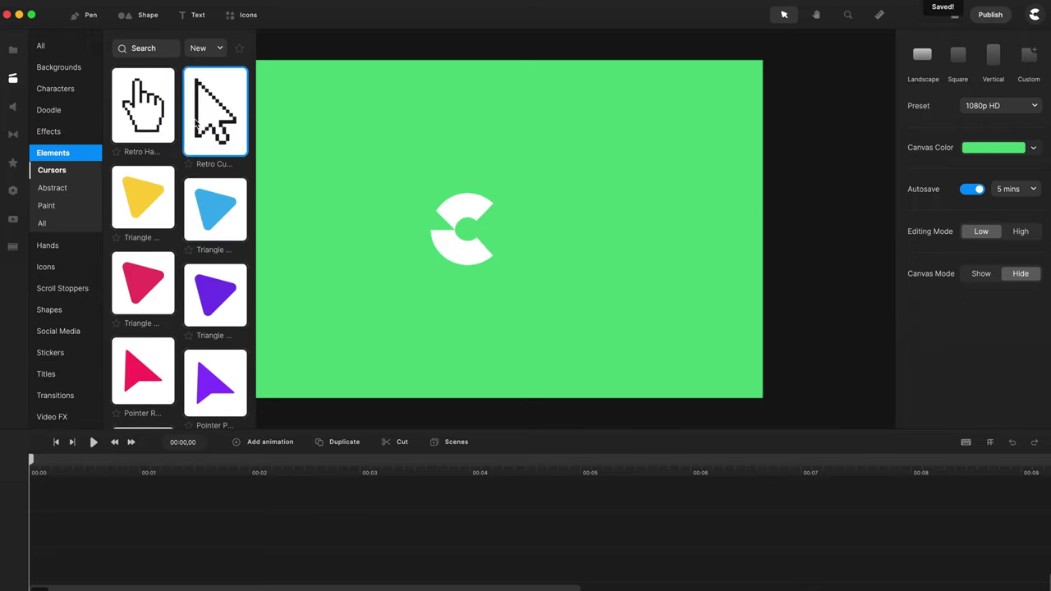
{"action": "left_click", "coordinate": [145, 116]}
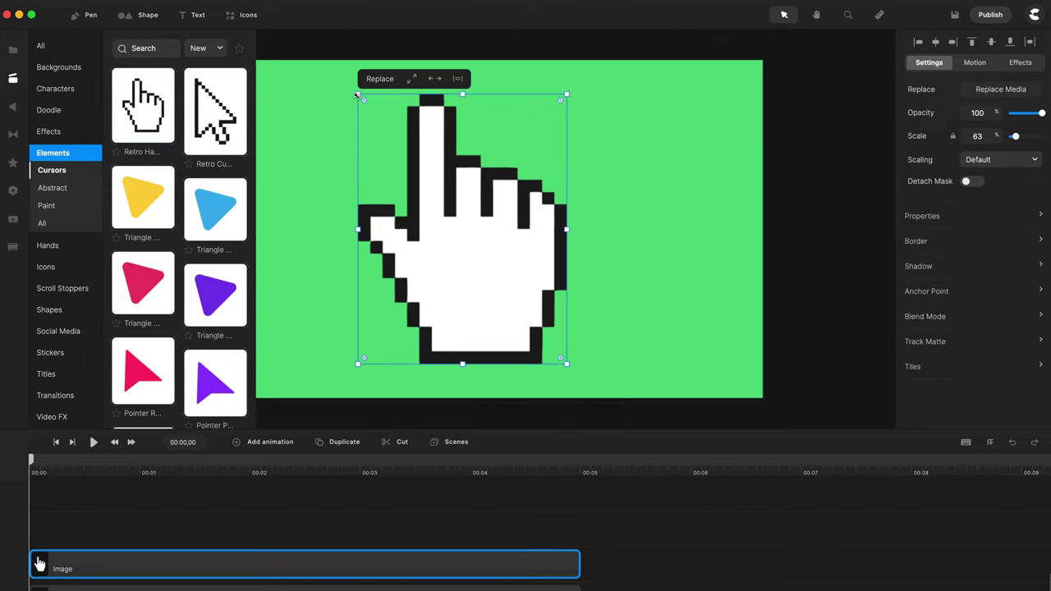
{"action": "left_click_drag", "start_coordinate": [358, 94], "coordinate": [506, 285]}
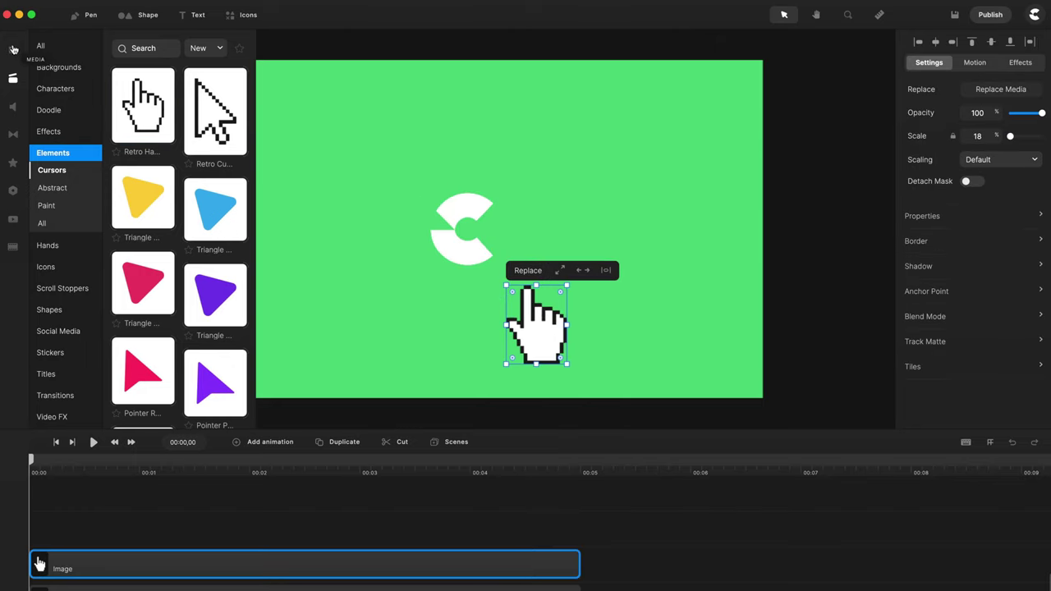
{"action": "left_click", "coordinate": [12, 51]}
{"action": "left_click", "coordinate": [12, 51]}
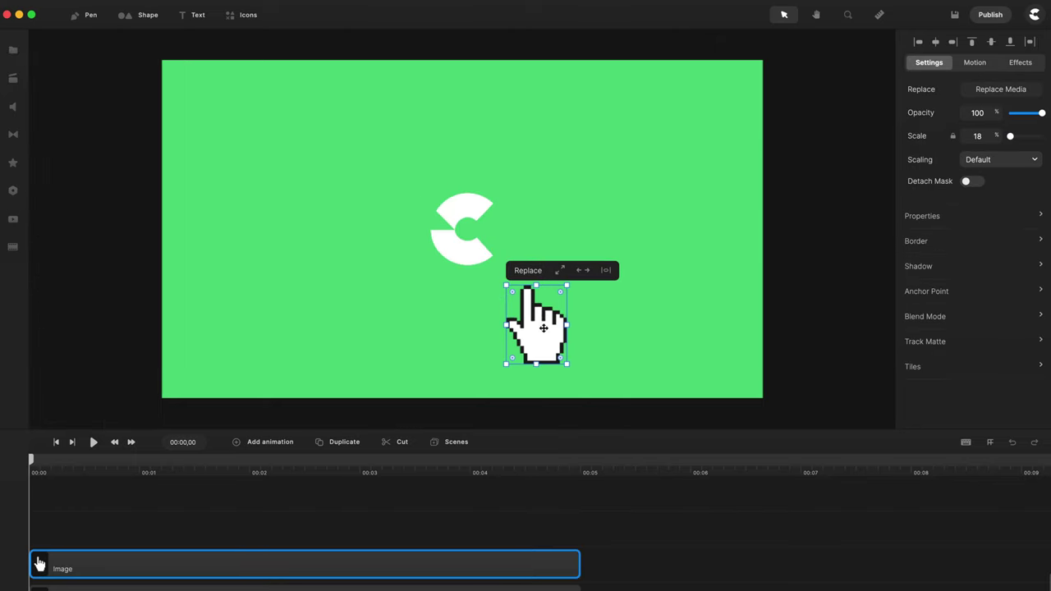
Step: Move the hand onto the logo, shrink it slightly, and apply the Top position entrance
{"action": "left_click_drag", "start_coordinate": [547, 327], "coordinate": [495, 284]}
{"action": "left_click_drag", "start_coordinate": [516, 322], "coordinate": [510, 311]}
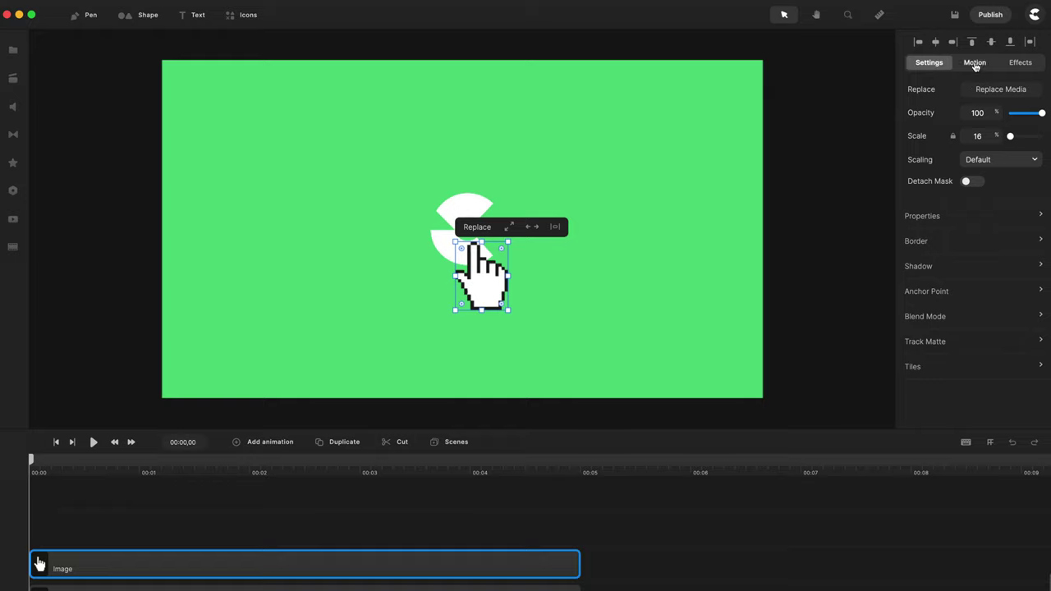
{"action": "left_click", "coordinate": [974, 64]}
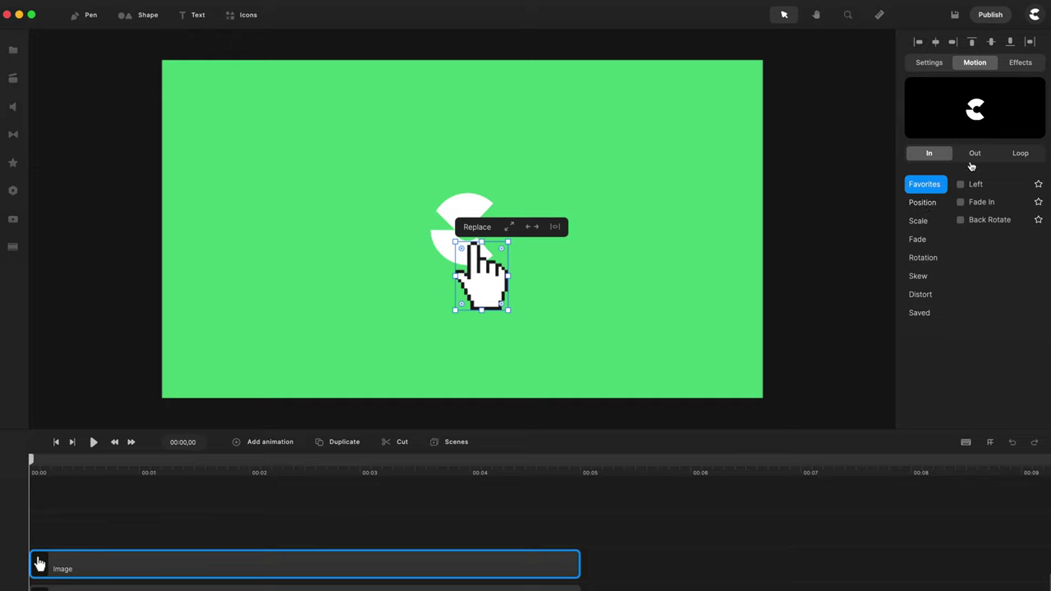
{"action": "left_click", "coordinate": [933, 204]}
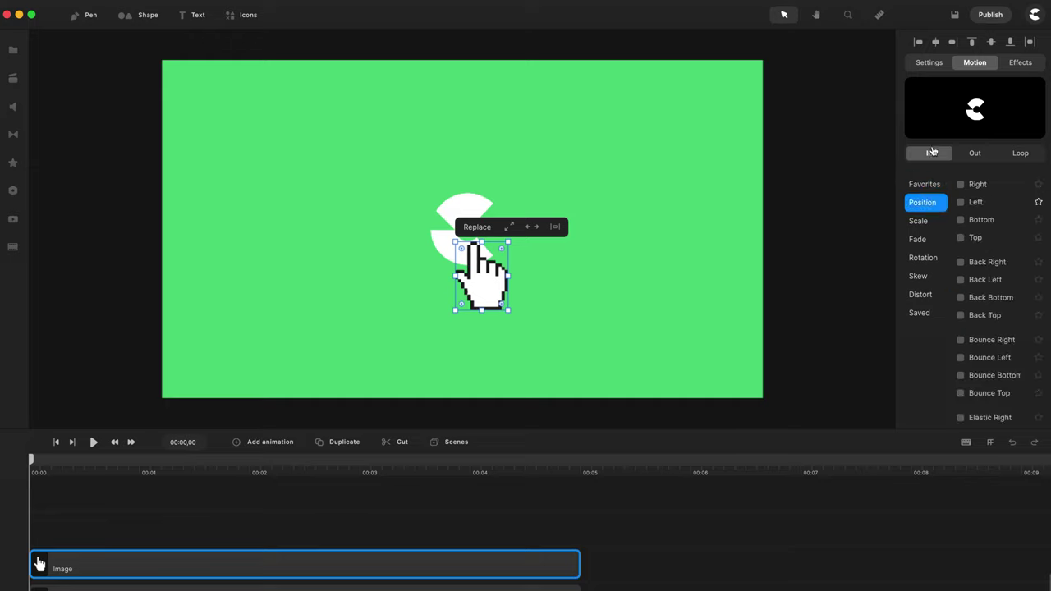
{"action": "left_click", "coordinate": [961, 239]}
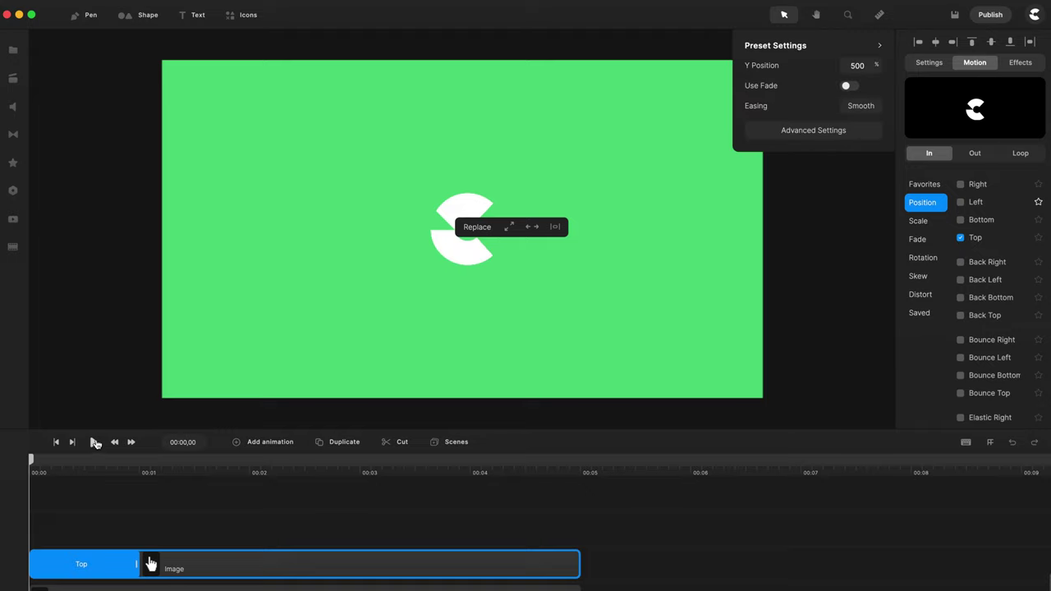
Step: Preview the hand's Top entrance animation from the start
{"action": "left_click", "coordinate": [93, 442]}
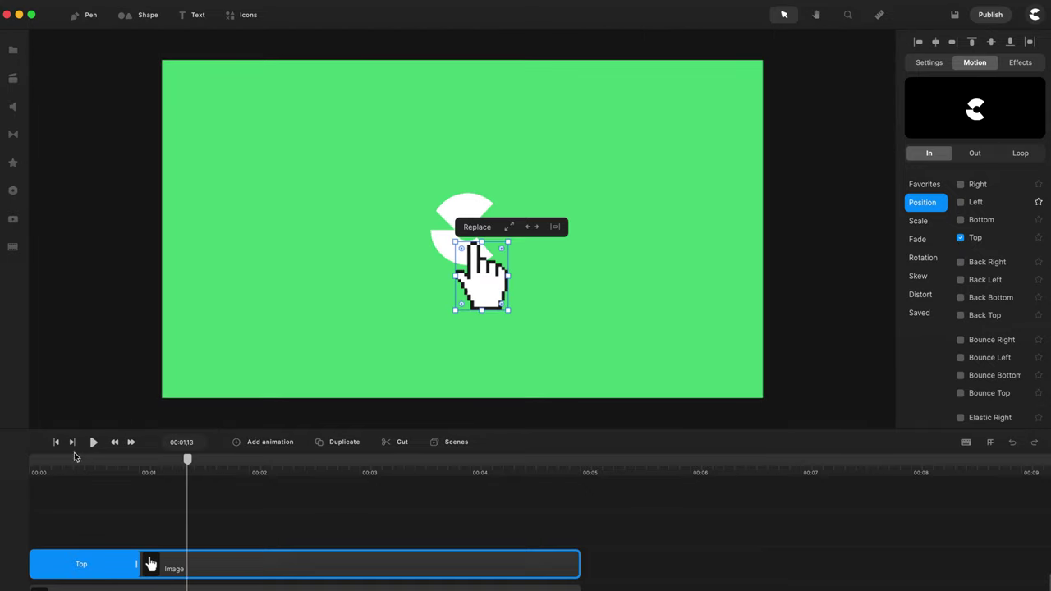
{"action": "left_click", "coordinate": [58, 444]}
{"action": "key", "text": "space"}
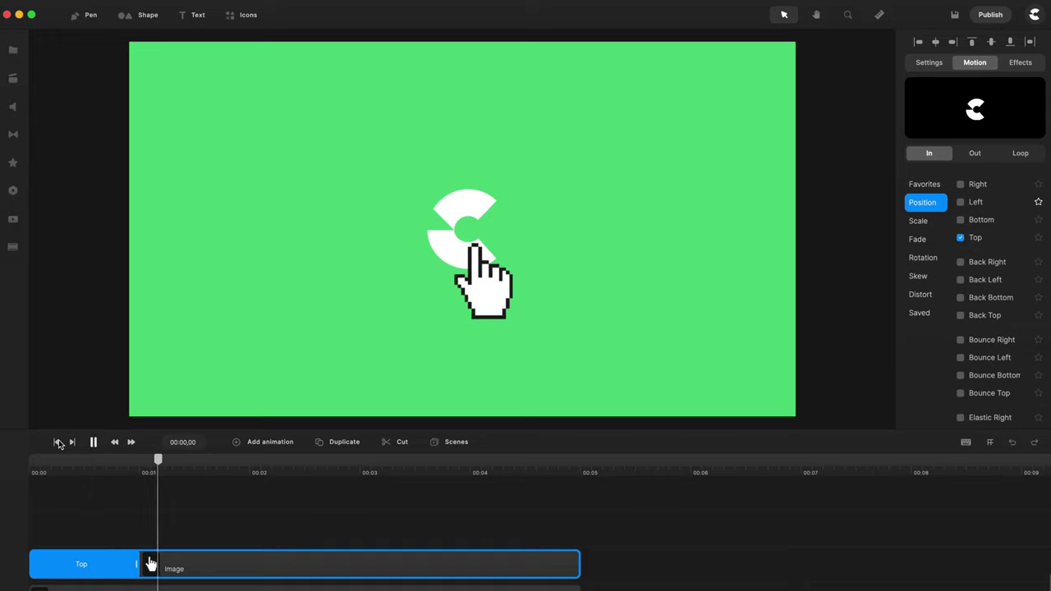
Step: Rewind the hand's entrance and pan the view to show the area below the canvas
{"action": "left_click_drag", "start_coordinate": [165, 469], "coordinate": [103, 461]}
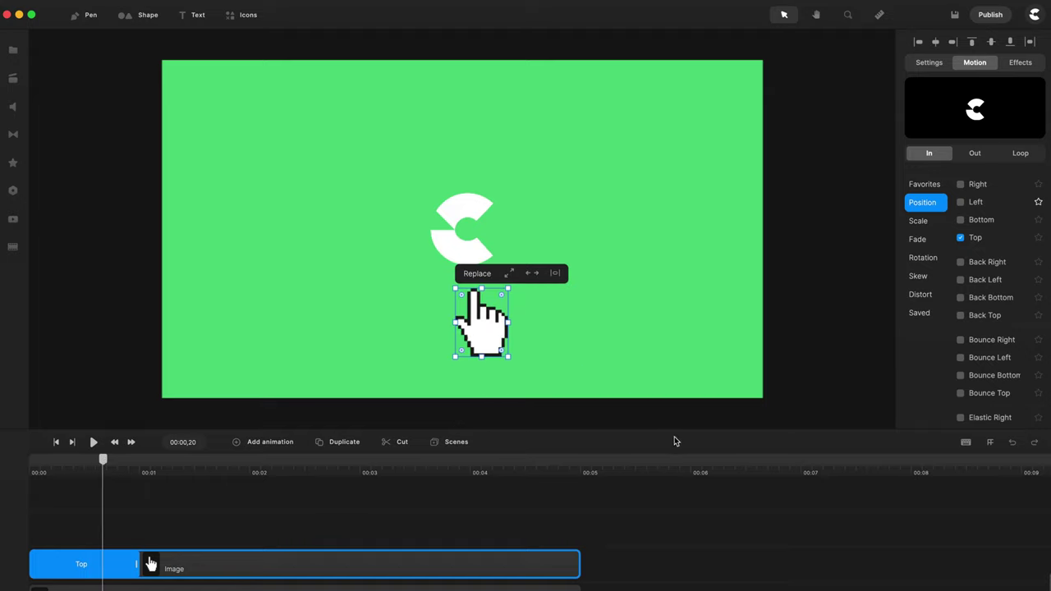
{"action": "left_click_drag", "start_coordinate": [107, 467], "coordinate": [11, 462]}
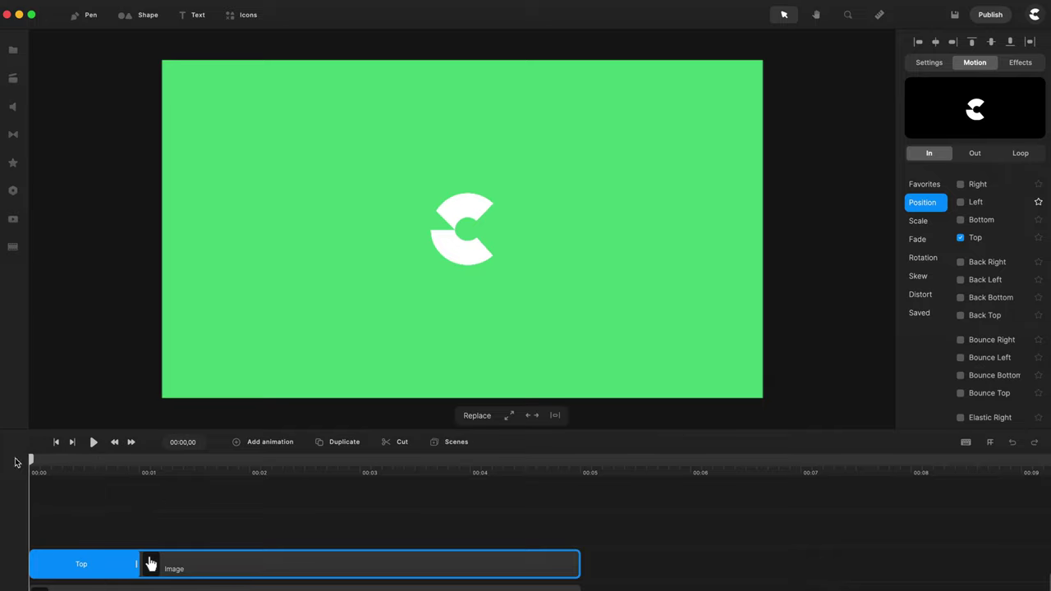
{"action": "scroll", "coordinate": [470, 292], "scroll_direction": "down", "scroll_amount": 5}
{"action": "key", "text": "h"}
{"action": "left_click_drag", "start_coordinate": [546, 345], "coordinate": [550, 213]}
{"action": "key", "text": "v"}
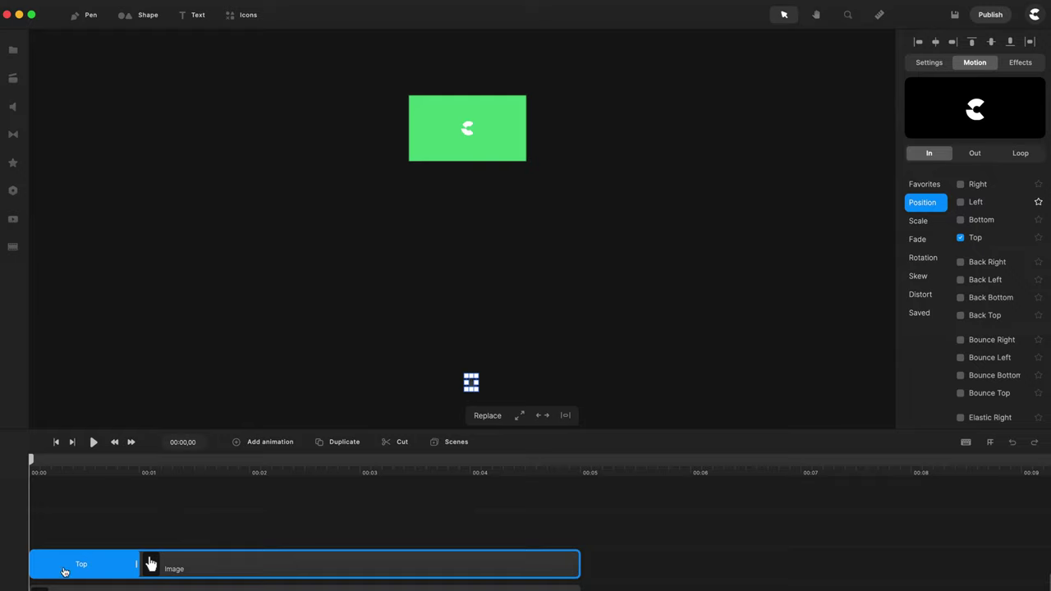
Step: Lower the Top entrance's starting Y Position from 500% to 75% and play it
{"action": "left_click", "coordinate": [62, 568]}
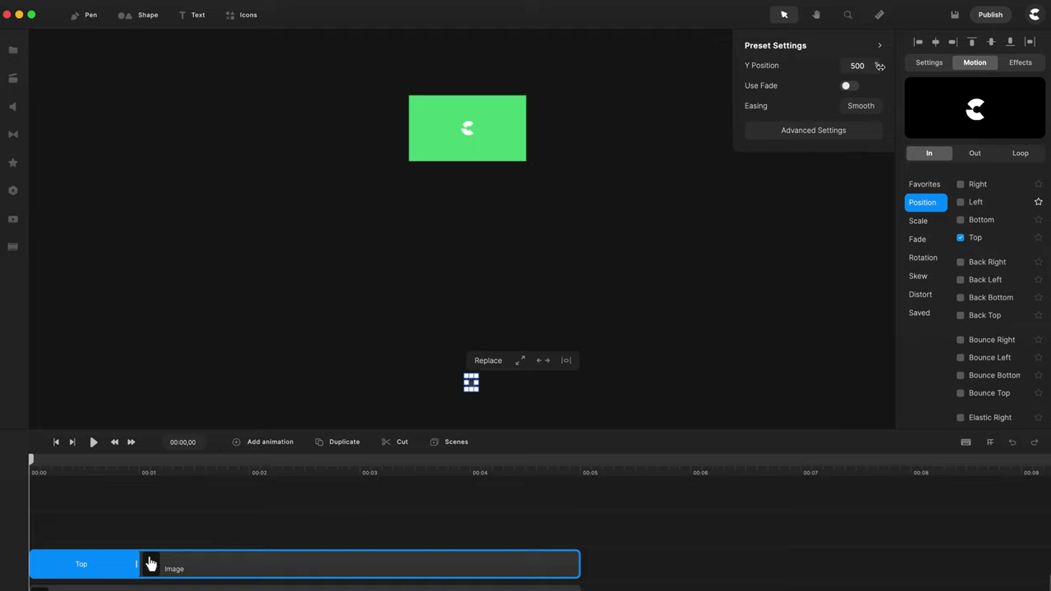
{"action": "left_click_drag", "start_coordinate": [878, 65], "coordinate": [780, 66]}
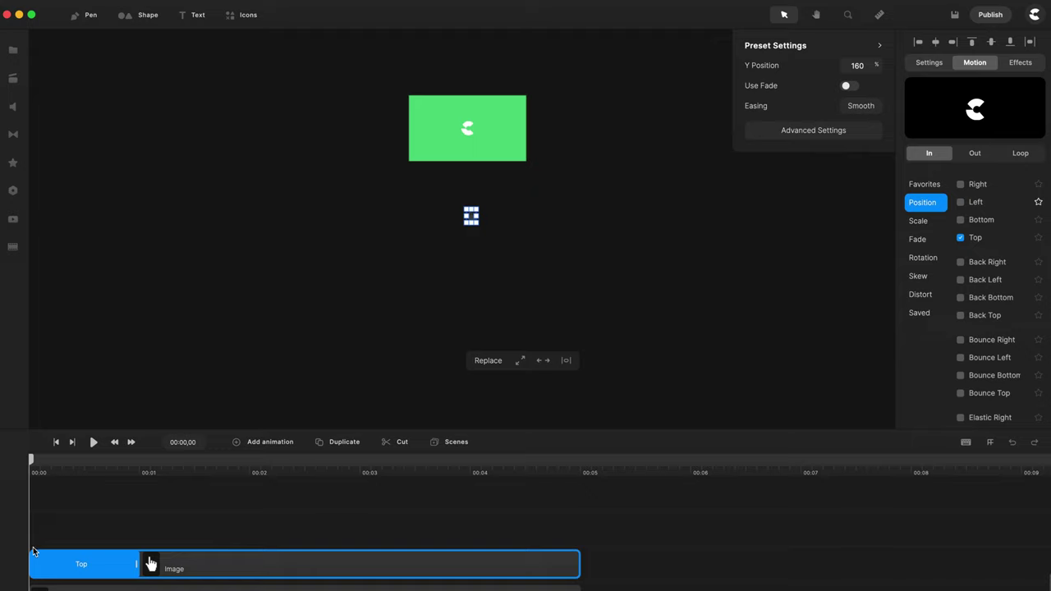
{"action": "mouse_move", "coordinate": [877, 61]}
{"action": "left_mouse_down"}
{"action": "mouse_move", "coordinate": [847, 66]}
{"action": "mouse_move", "coordinate": [857, 67]}
{"action": "left_mouse_up"}
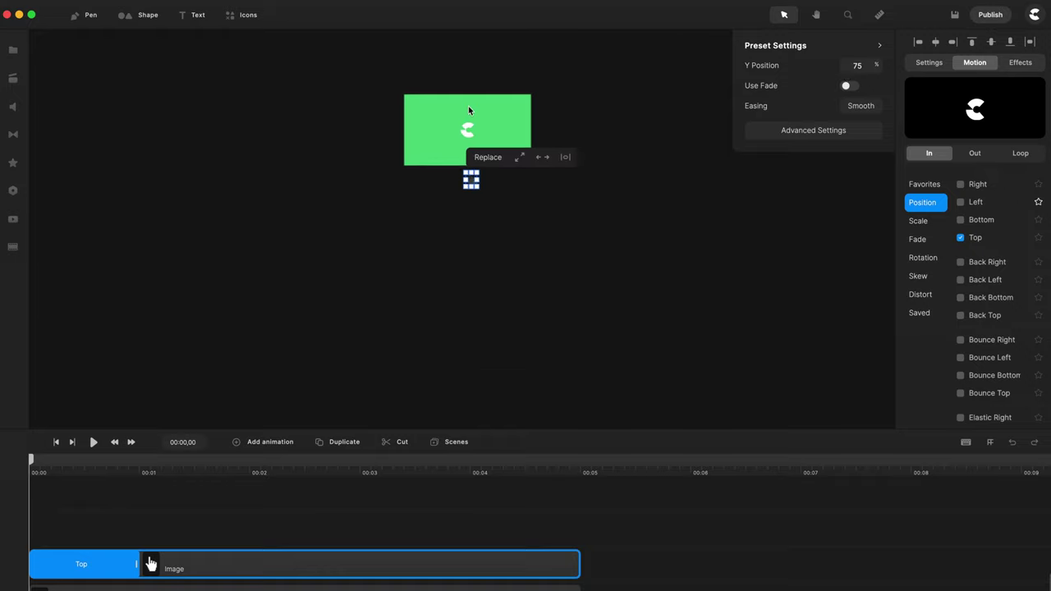
{"action": "key", "text": "space"}
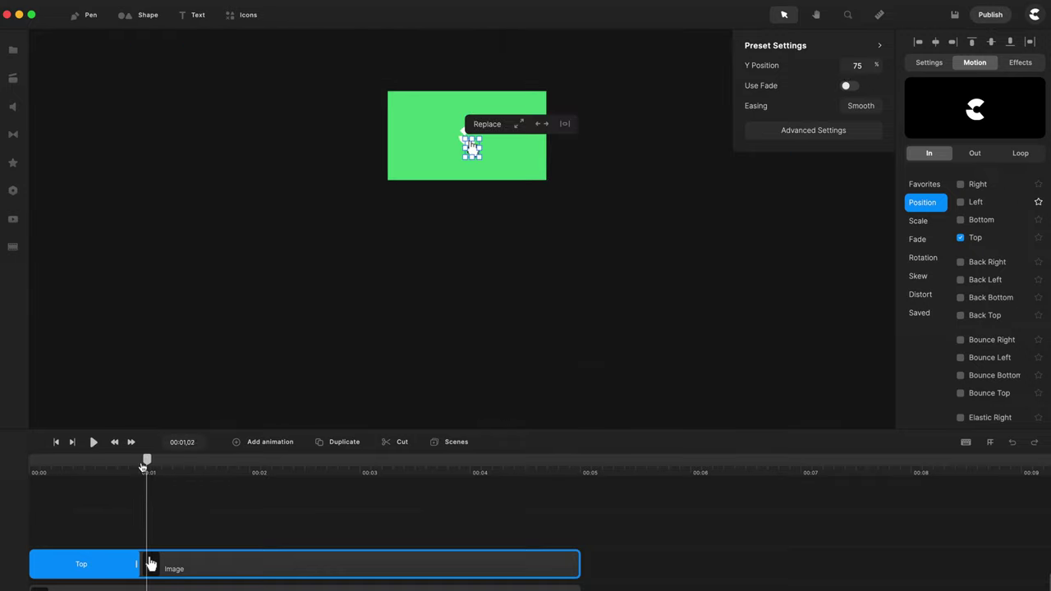
Step: Shift the hand's entrance starting point slightly right in the advanced settings, then preview
{"action": "left_click", "coordinate": [19, 469]}
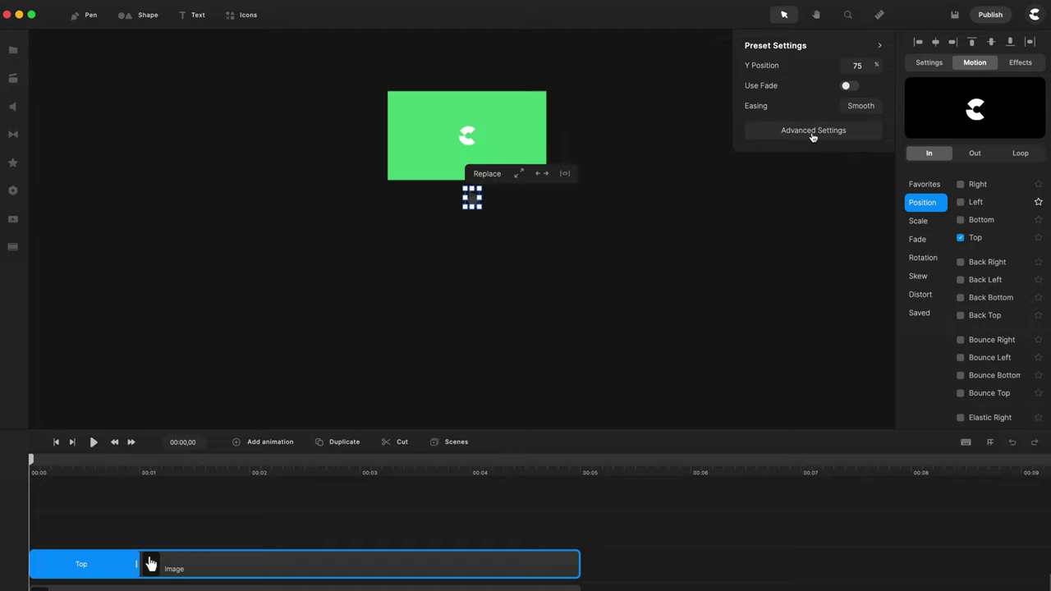
{"action": "left_click", "coordinate": [821, 134]}
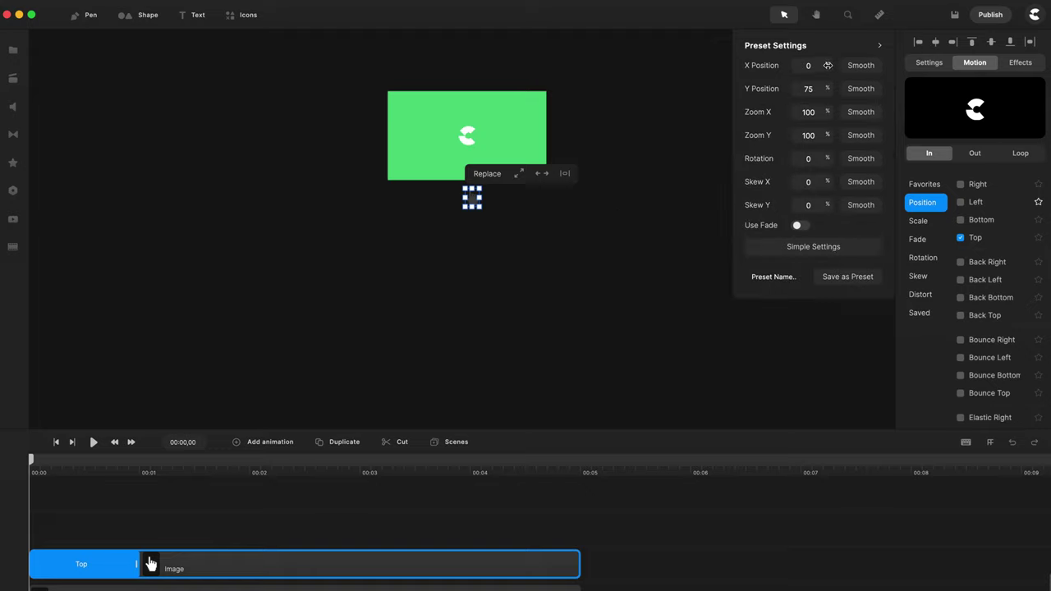
{"action": "left_click_drag", "start_coordinate": [828, 65], "coordinate": [850, 68]}
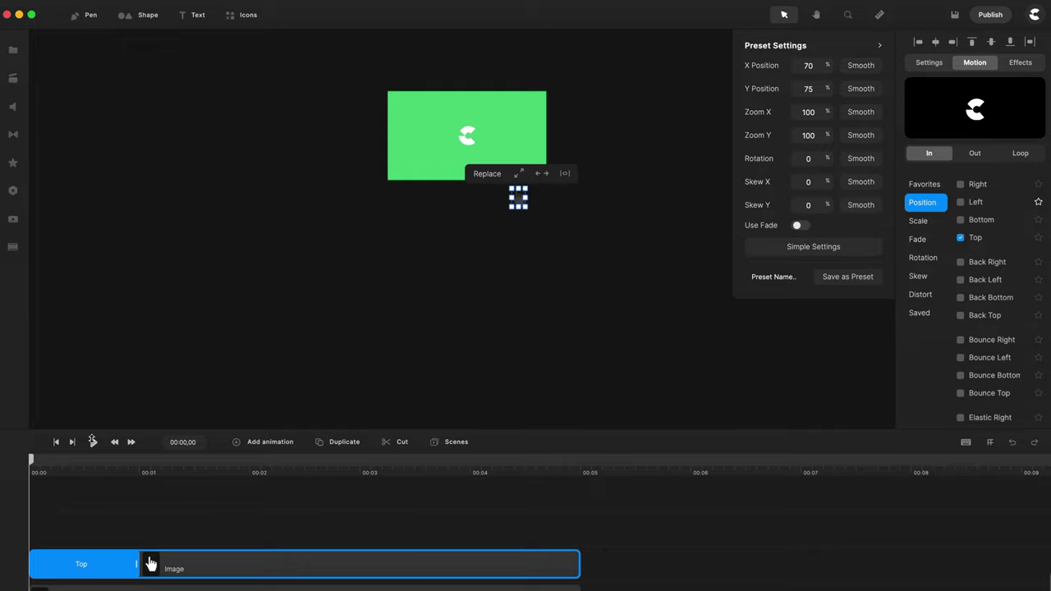
{"action": "left_click", "coordinate": [94, 443]}
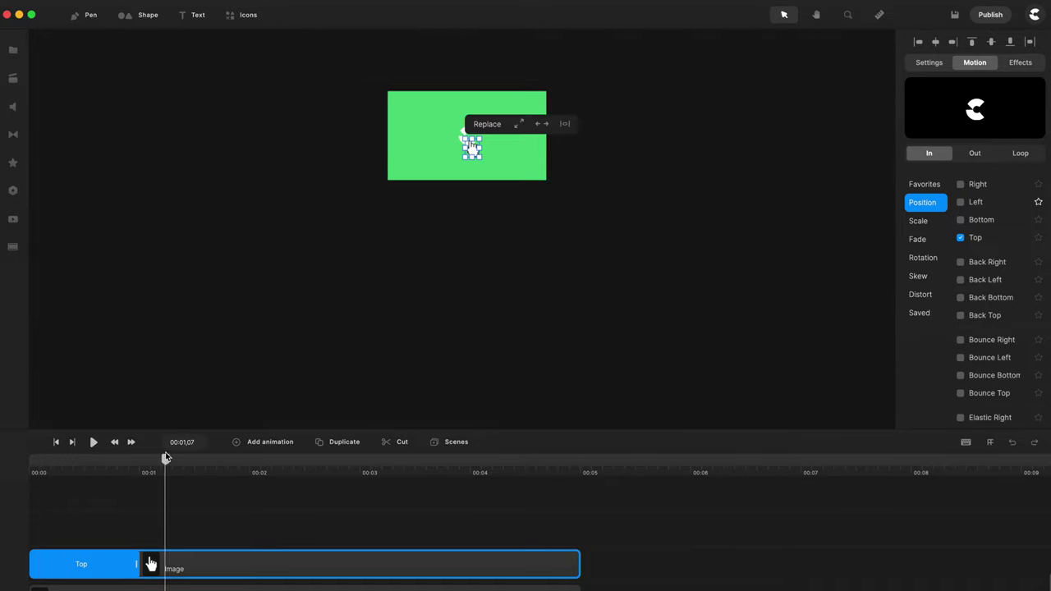
Step: Set the hand's entrance Rotation to -5
{"action": "left_click_drag", "start_coordinate": [165, 464], "coordinate": [2, 470]}
{"action": "left_click", "coordinate": [115, 559]}
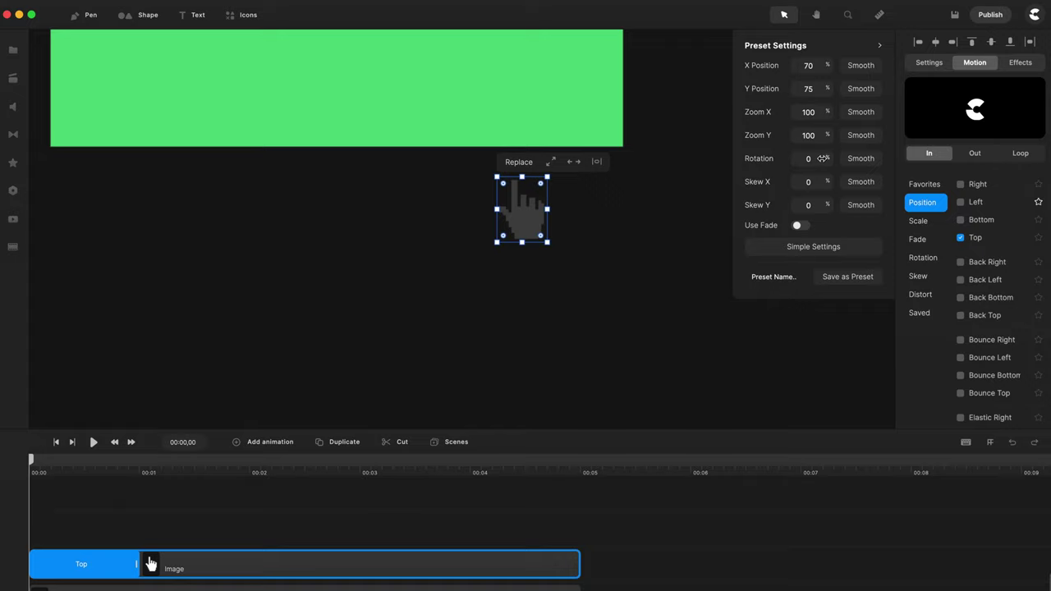
{"action": "left_click_drag", "start_coordinate": [822, 157], "coordinate": [819, 158]}
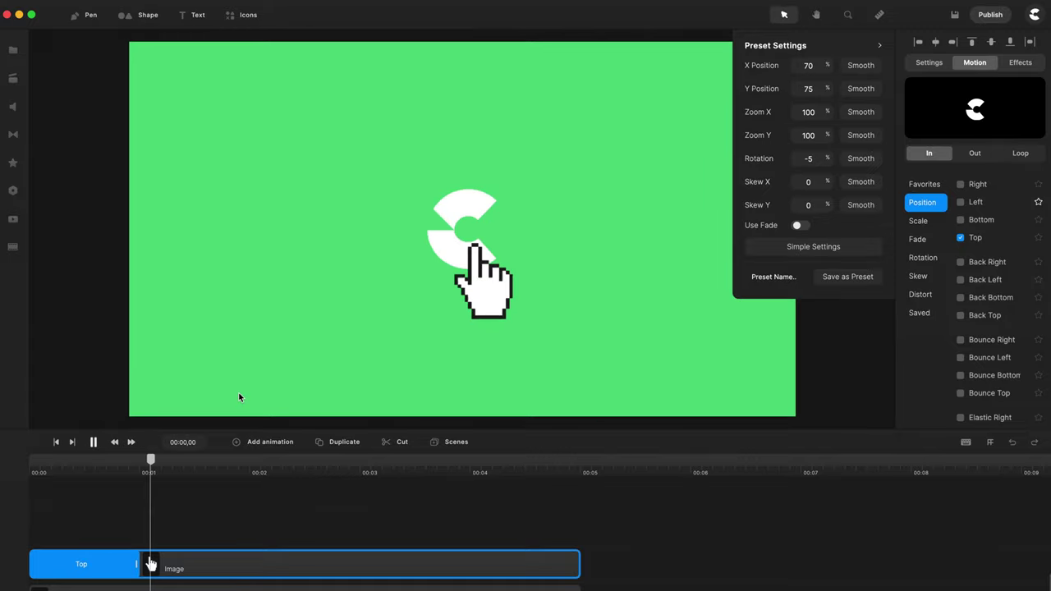
Step: Replay the preview, then apply the Top entrance to the CreateStudio Logo track
{"action": "left_click_drag", "start_coordinate": [170, 466], "coordinate": [6, 466]}
{"action": "key", "text": "space"}
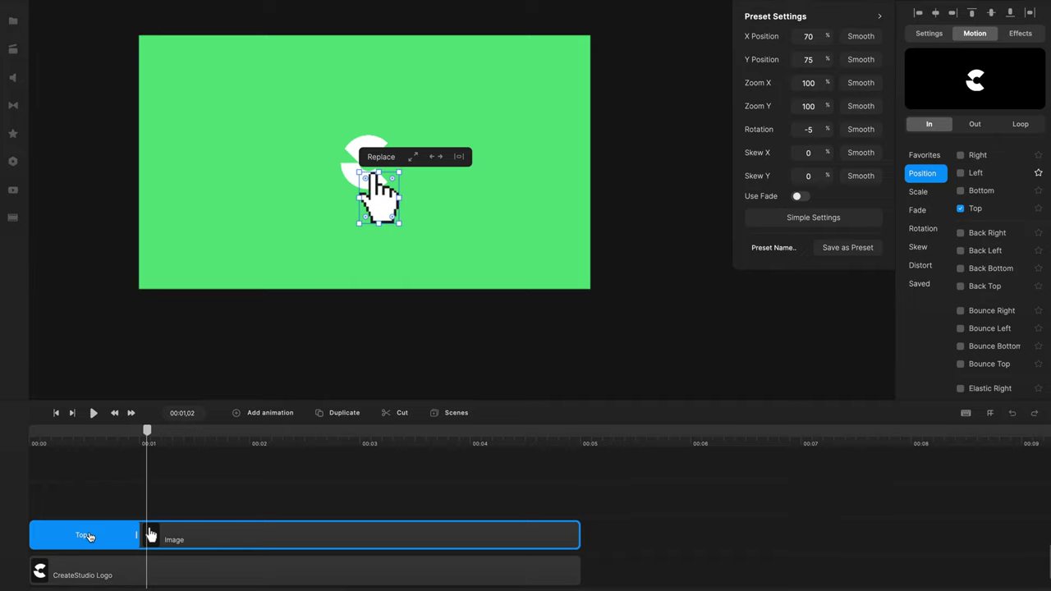
{"action": "left_click", "coordinate": [116, 569]}
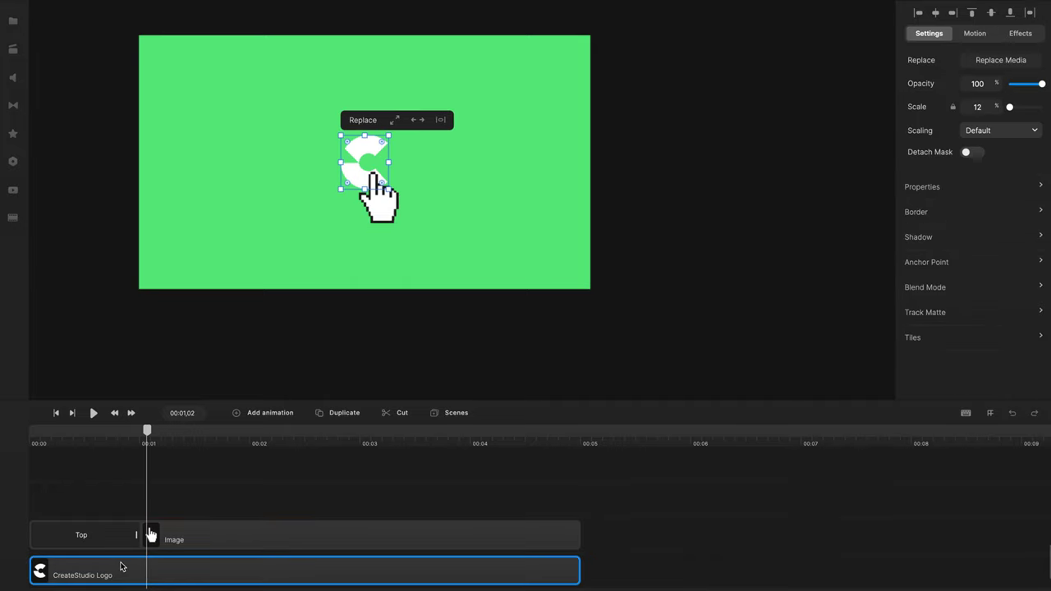
{"action": "left_click_drag", "start_coordinate": [136, 439], "coordinate": [2, 434]}
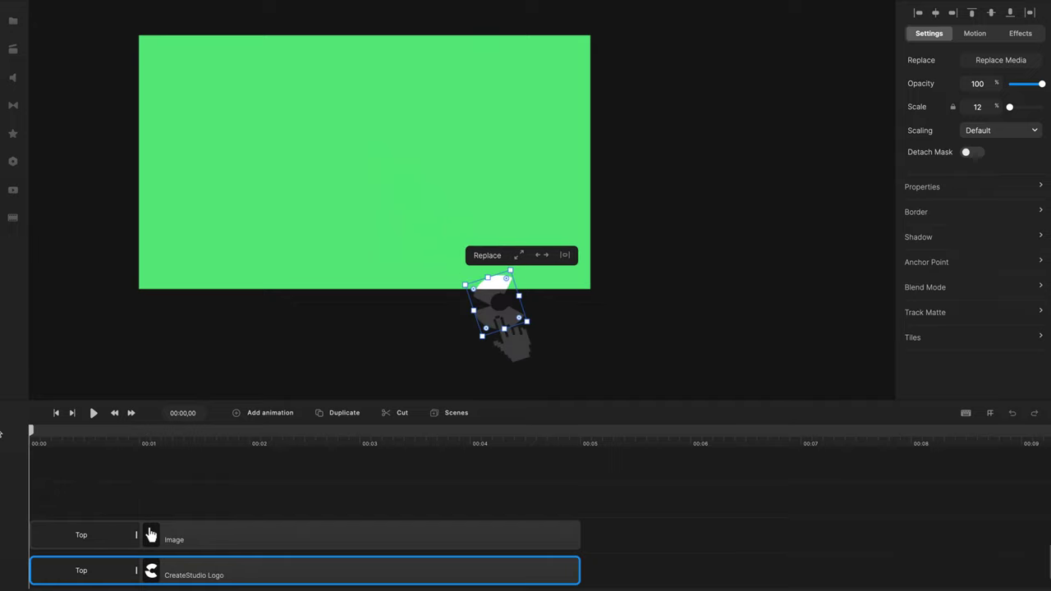
Step: Set the logo's Top entrance starting Y Position to 90
{"action": "key", "text": "space"}
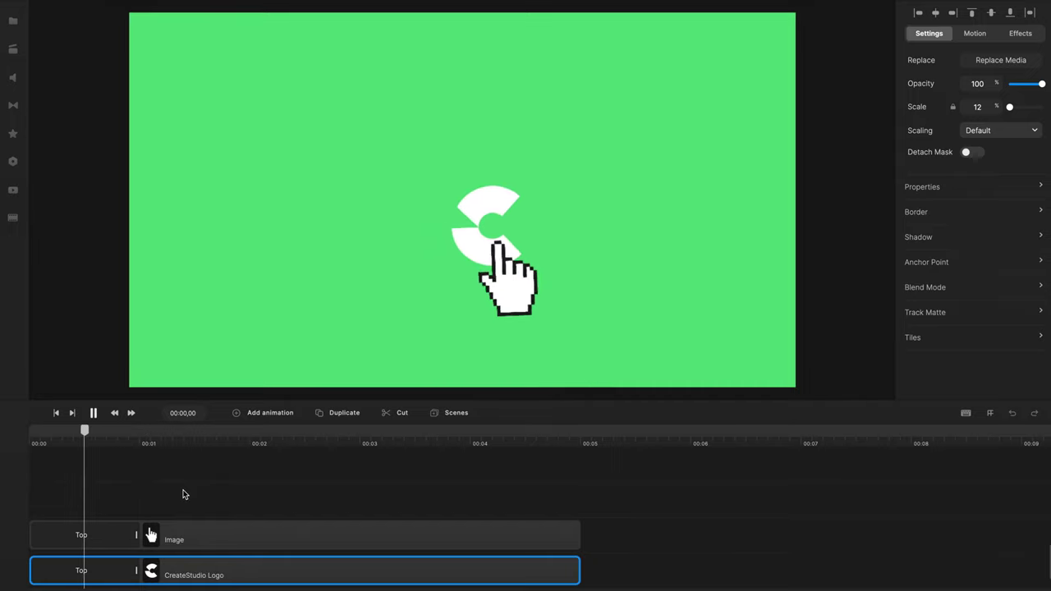
{"action": "key", "text": "space"}
{"action": "left_click_drag", "start_coordinate": [172, 430], "coordinate": [30, 431]}
{"action": "left_click", "coordinate": [97, 535]}
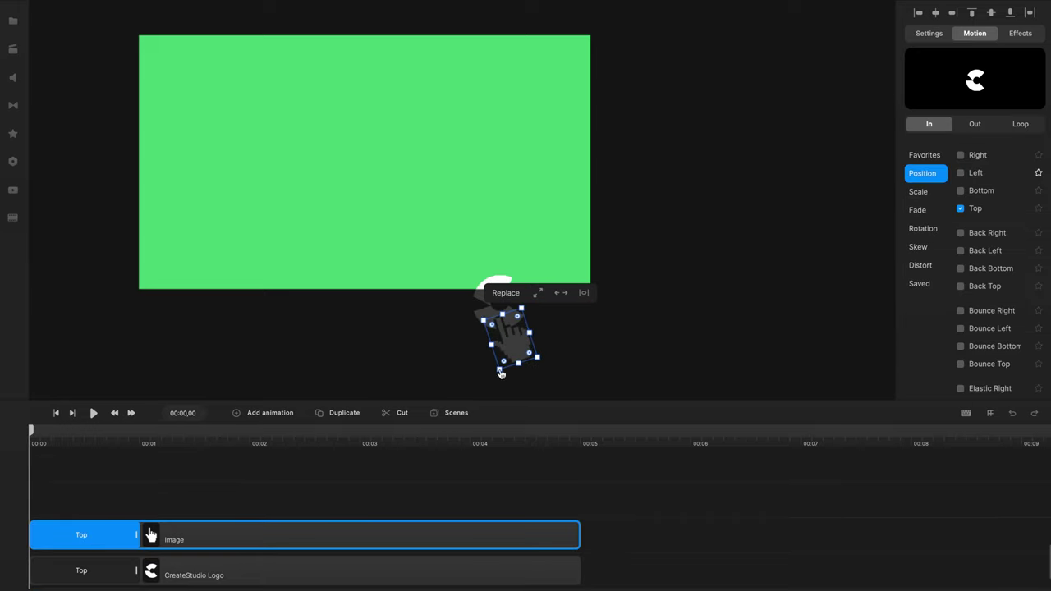
{"action": "left_click", "coordinate": [114, 573]}
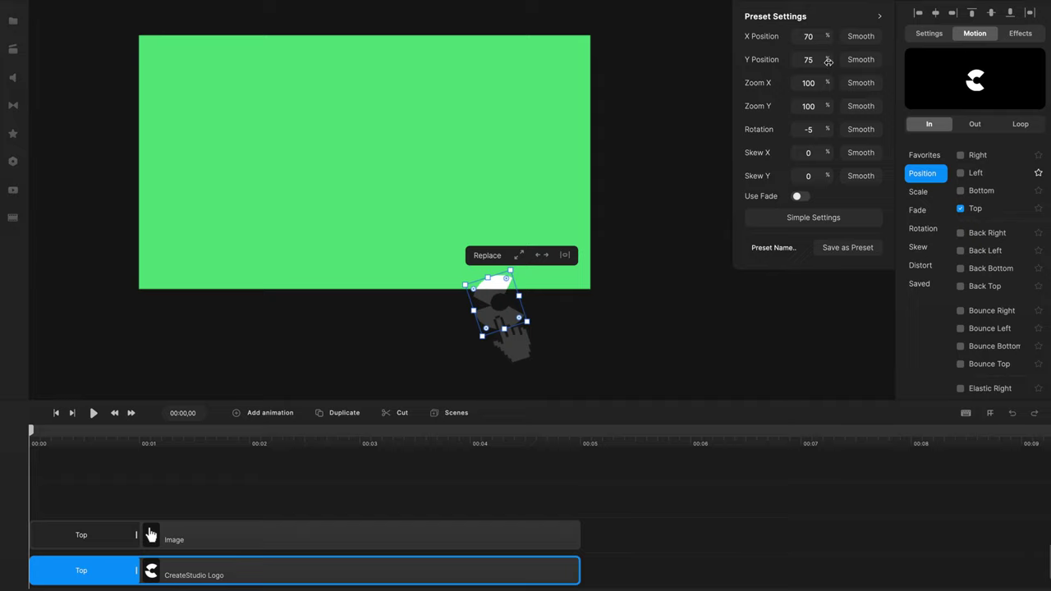
{"action": "left_click_drag", "start_coordinate": [826, 59], "coordinate": [829, 59]}
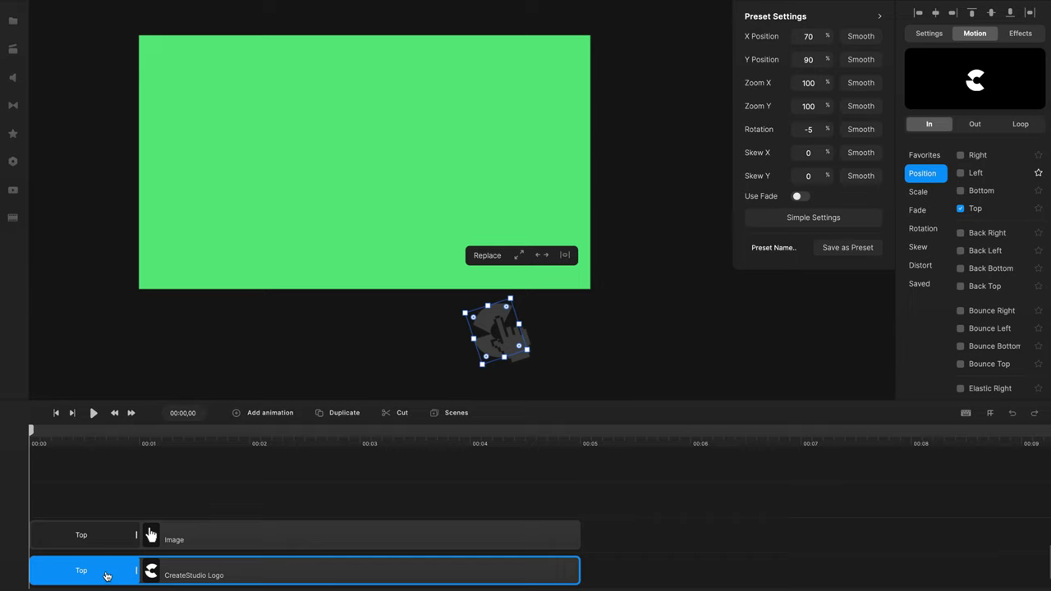
{"action": "left_click", "coordinate": [149, 535]}
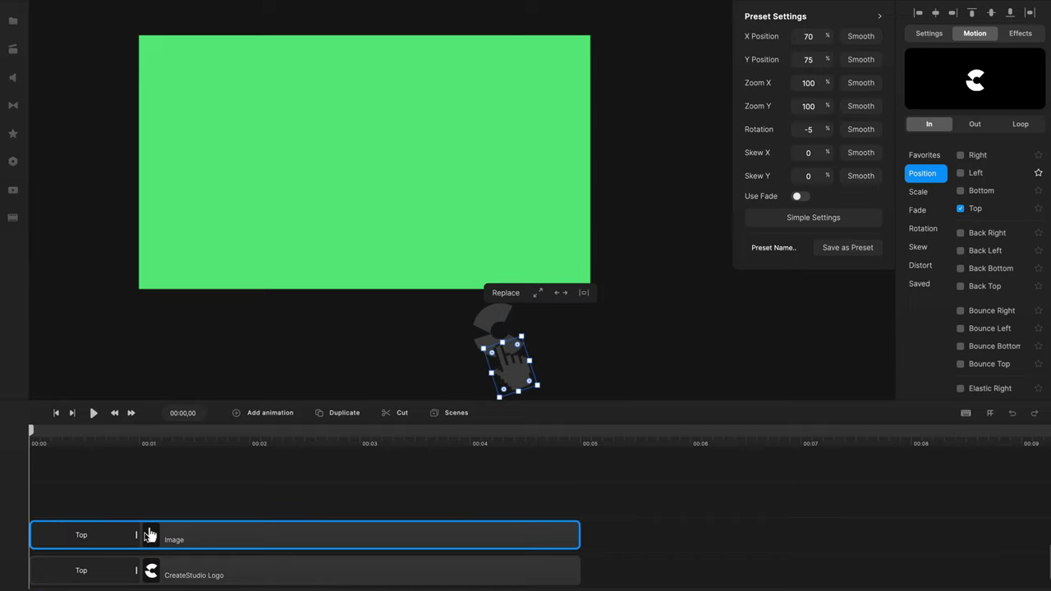
{"action": "left_click", "coordinate": [199, 483]}
Step: Trim the hand image clip to about one second
{"action": "key", "text": "space"}
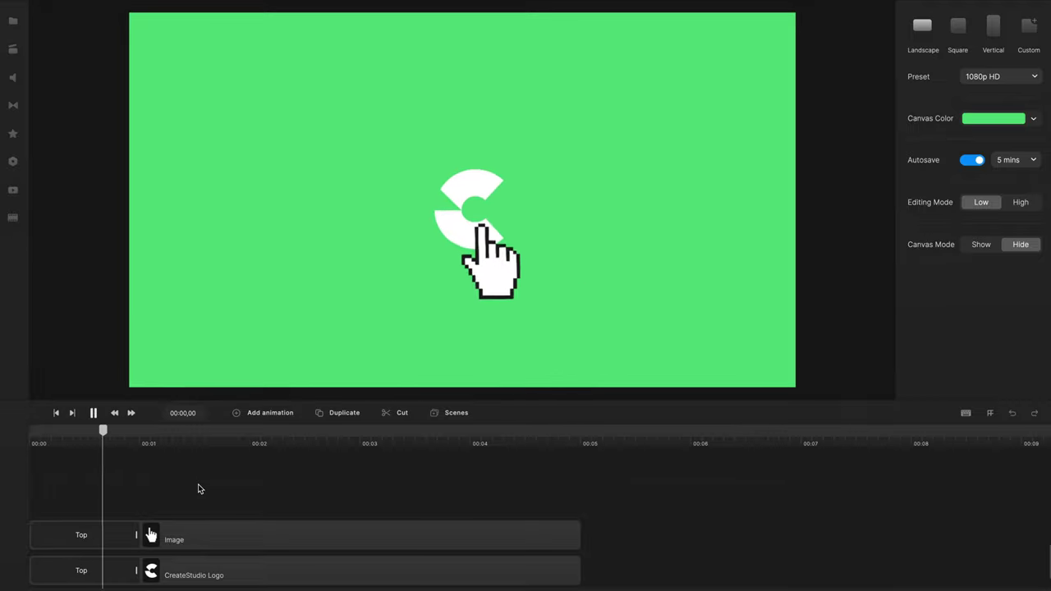
{"action": "key", "text": "space"}
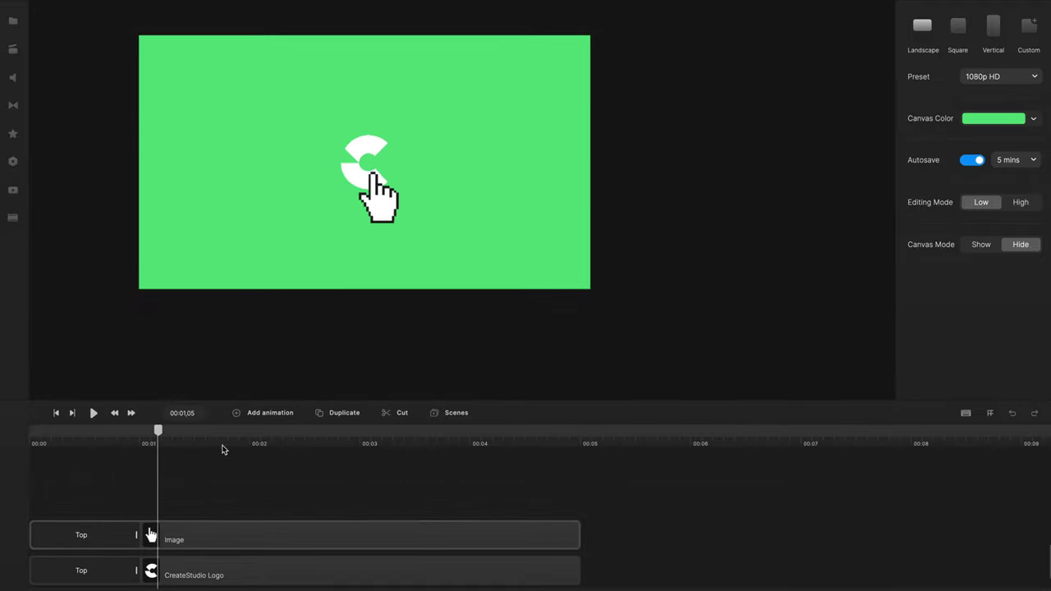
{"action": "left_click", "coordinate": [382, 207]}
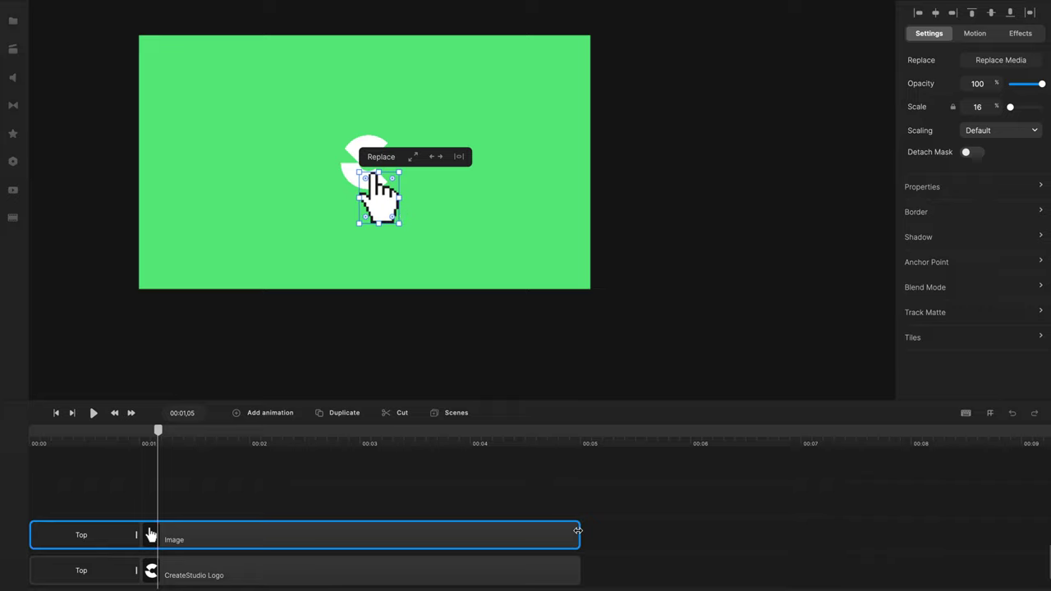
{"action": "left_click_drag", "start_coordinate": [578, 531], "coordinate": [226, 533]}
Step: Give the hand a Bottom position exit animation
{"action": "left_click", "coordinate": [966, 38]}
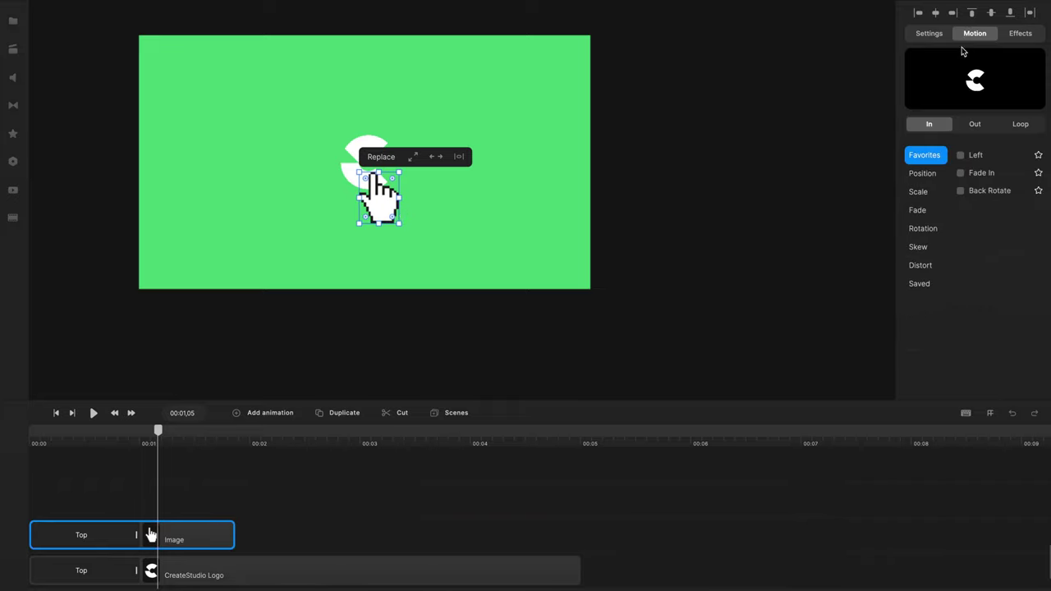
{"action": "left_click", "coordinate": [971, 126]}
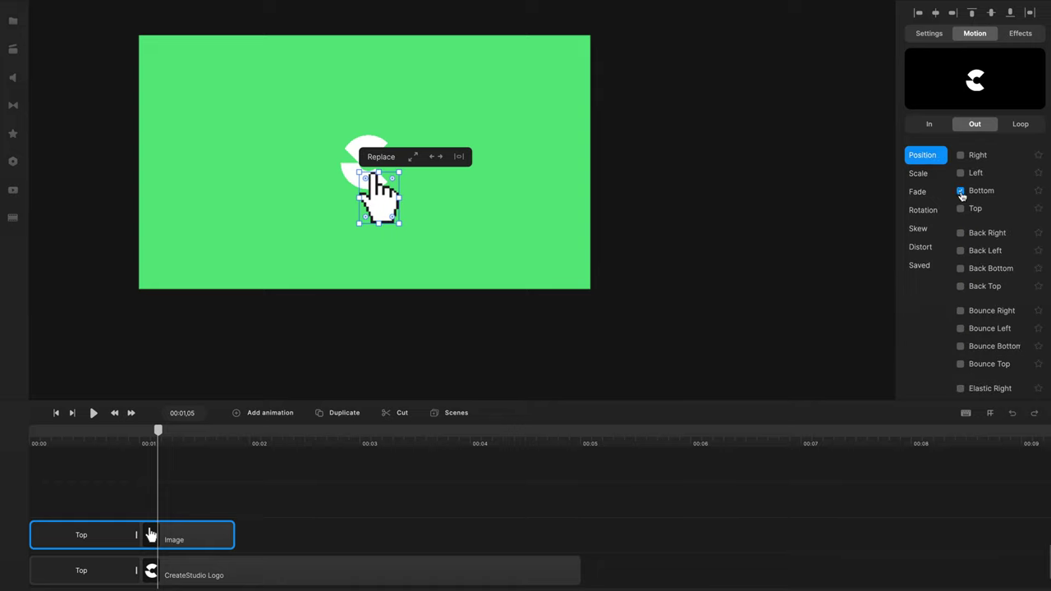
{"action": "left_click", "coordinate": [960, 190]}
{"action": "left_click_drag", "start_coordinate": [158, 446], "coordinate": [230, 448]}
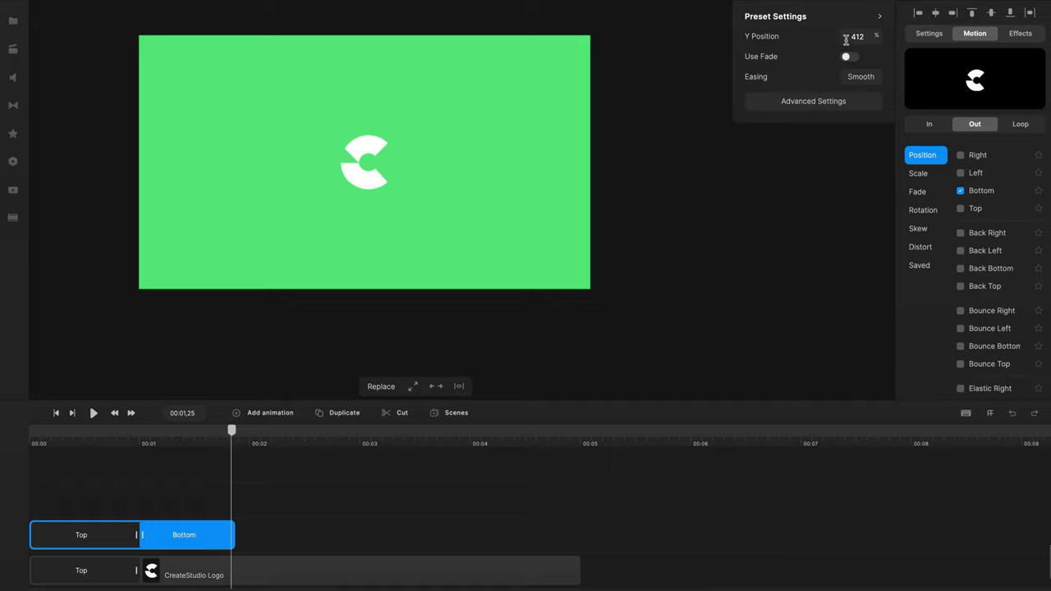
Step: Set the exit's Y Position to 180 and X Position to 132, then check it
{"action": "left_click_drag", "start_coordinate": [842, 38], "coordinate": [803, 40]}
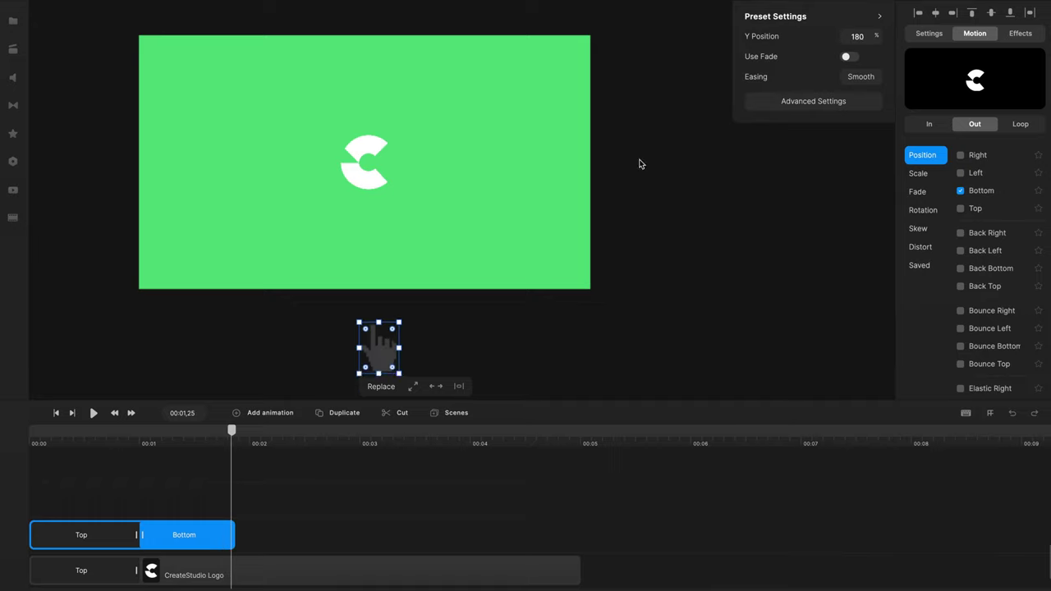
{"action": "left_click", "coordinate": [817, 102]}
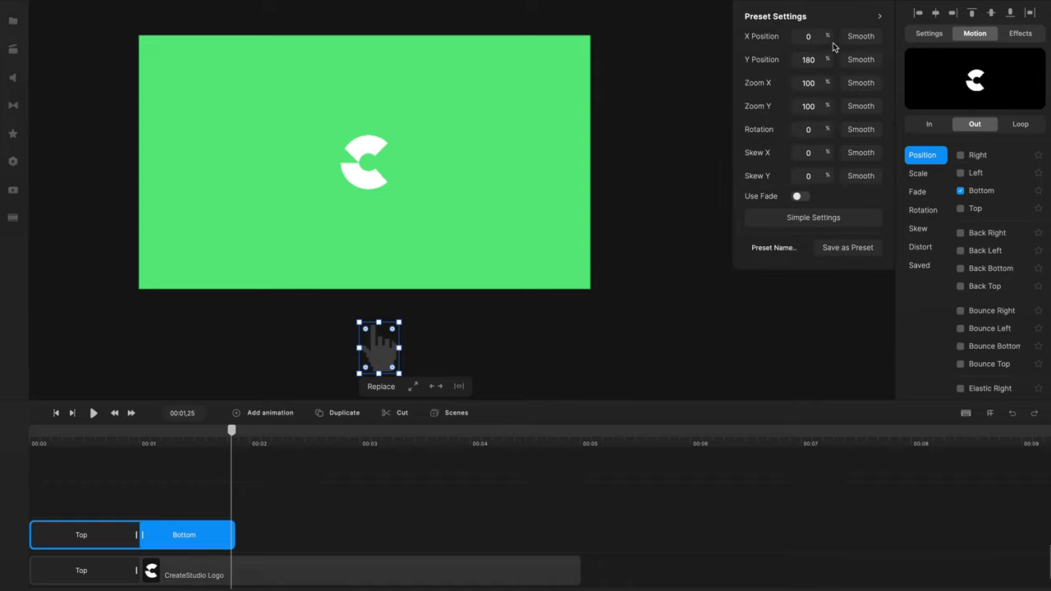
{"action": "left_click_drag", "start_coordinate": [827, 37], "coordinate": [862, 43]}
{"action": "left_click", "coordinate": [57, 413]}
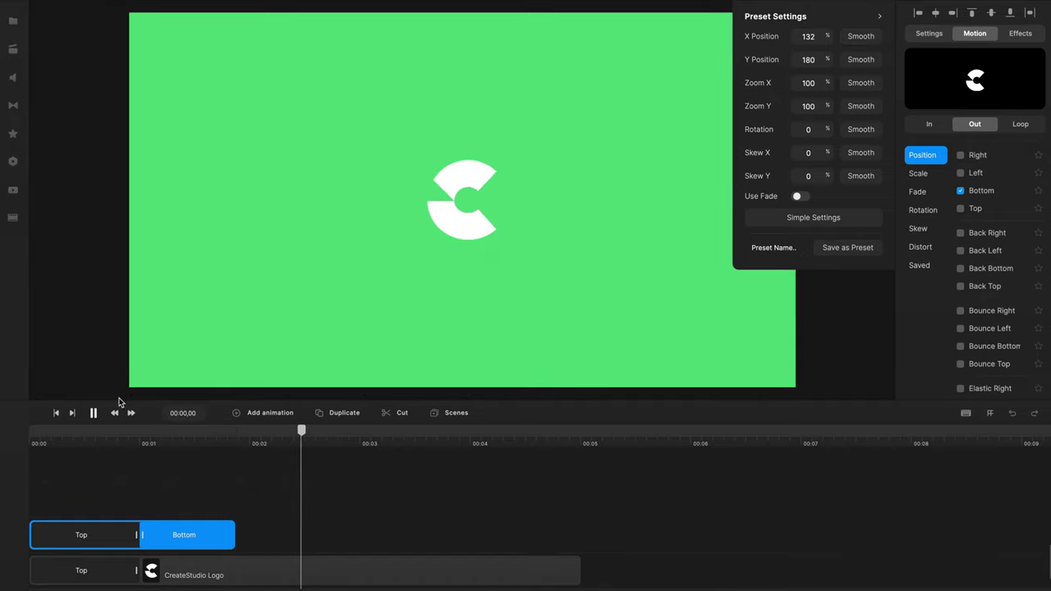
{"action": "left_click", "coordinate": [146, 439]}
{"action": "mouse_move", "coordinate": [146, 439]}
{"action": "left_mouse_down"}
{"action": "mouse_move", "coordinate": [173, 448]}
{"action": "mouse_move", "coordinate": [142, 443]}
{"action": "left_mouse_up"}
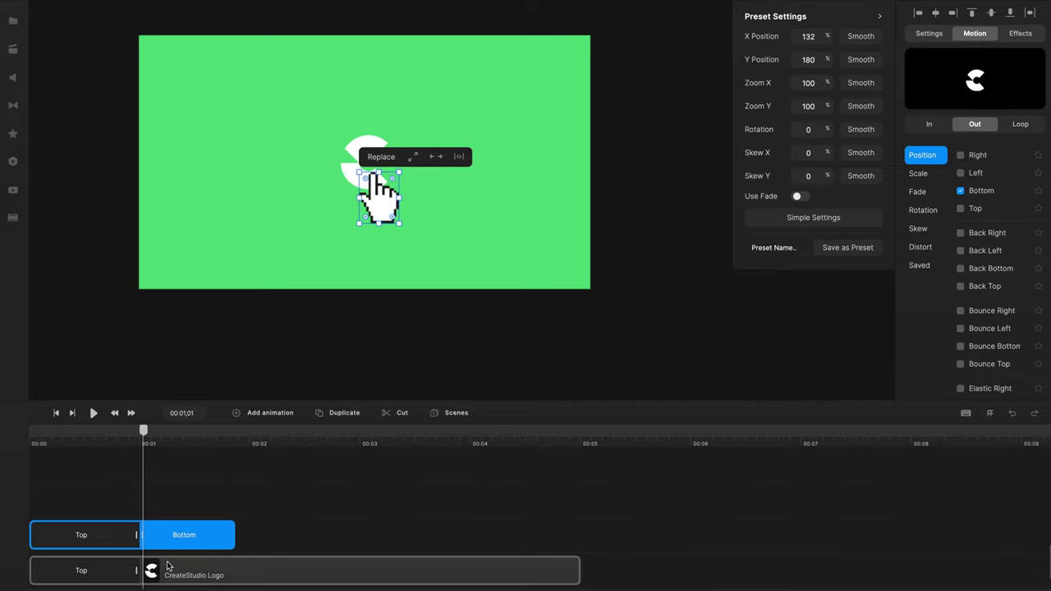
Step: Browse the CreateStudio Logo clip's animatable properties
{"action": "left_click", "coordinate": [205, 572]}
{"action": "scroll", "coordinate": [357, 167], "scroll_direction": "up", "scroll_amount": 3}
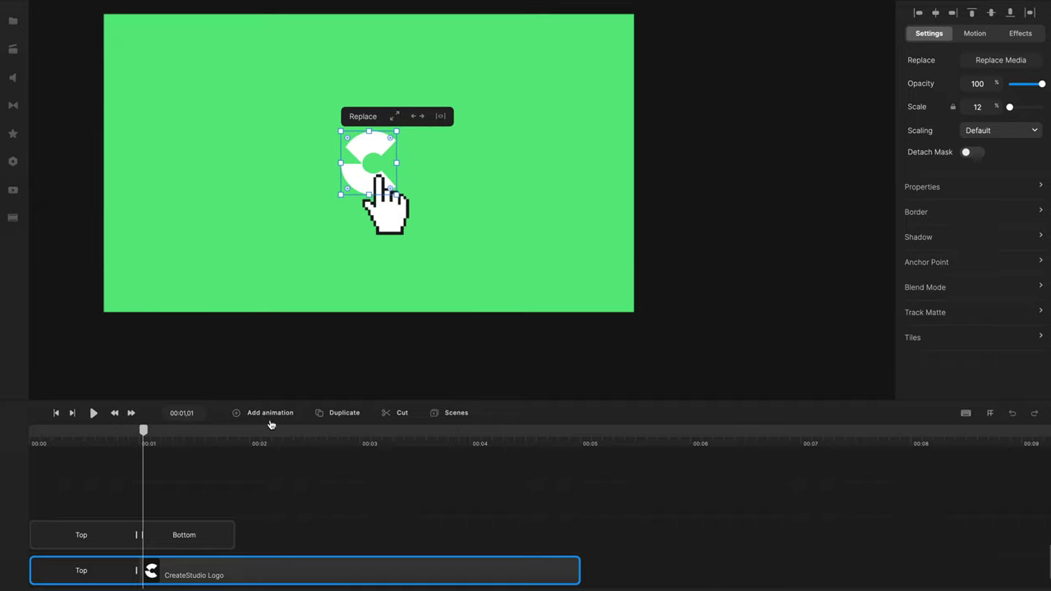
{"action": "left_click", "coordinate": [271, 417]}
{"action": "left_click", "coordinate": [313, 226]}
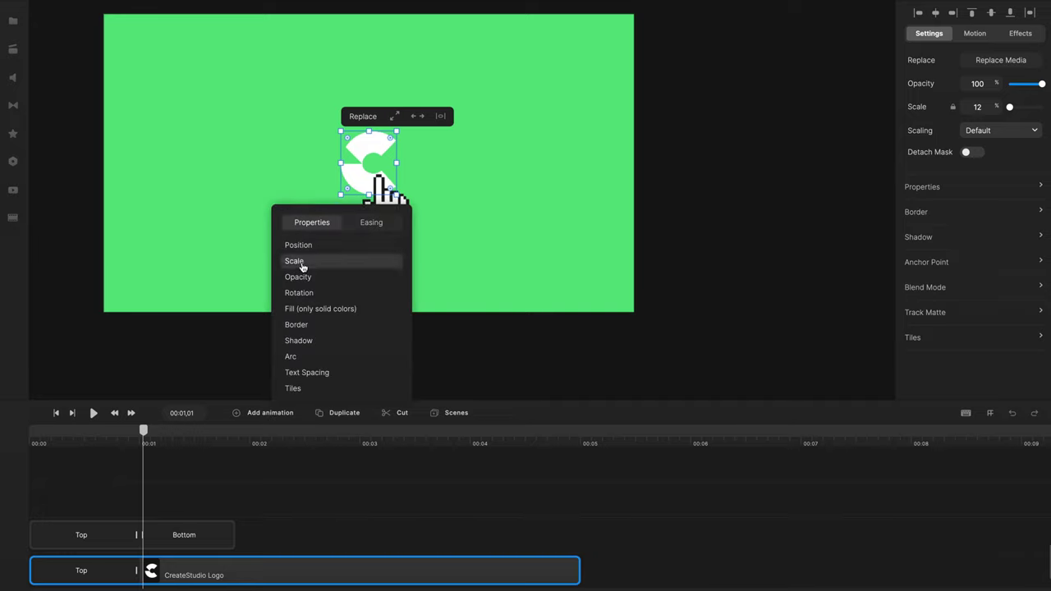
{"action": "left_click", "coordinate": [297, 479]}
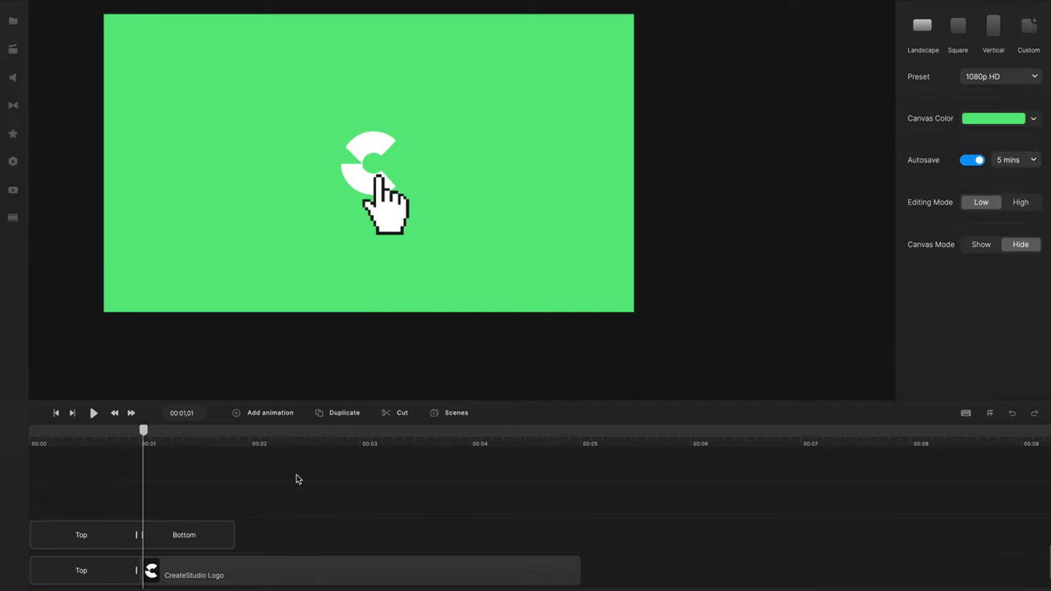
Step: Keyframe the logo's Scale up to 17% and play the intro from the start
{"action": "left_click", "coordinate": [263, 571]}
{"action": "left_click", "coordinate": [237, 571]}
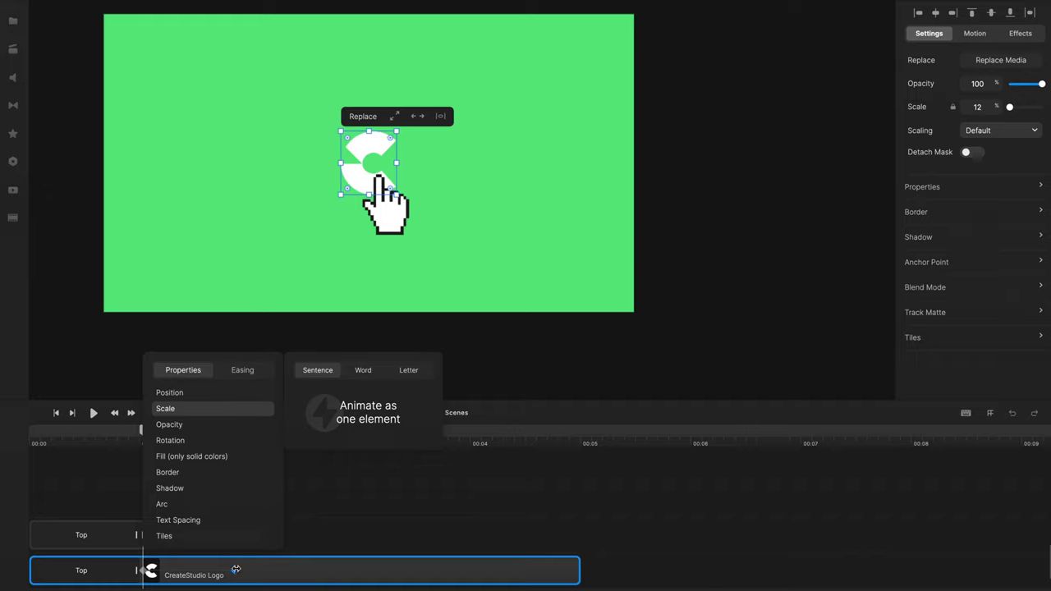
{"action": "left_click", "coordinate": [311, 535]}
{"action": "left_click", "coordinate": [233, 580]}
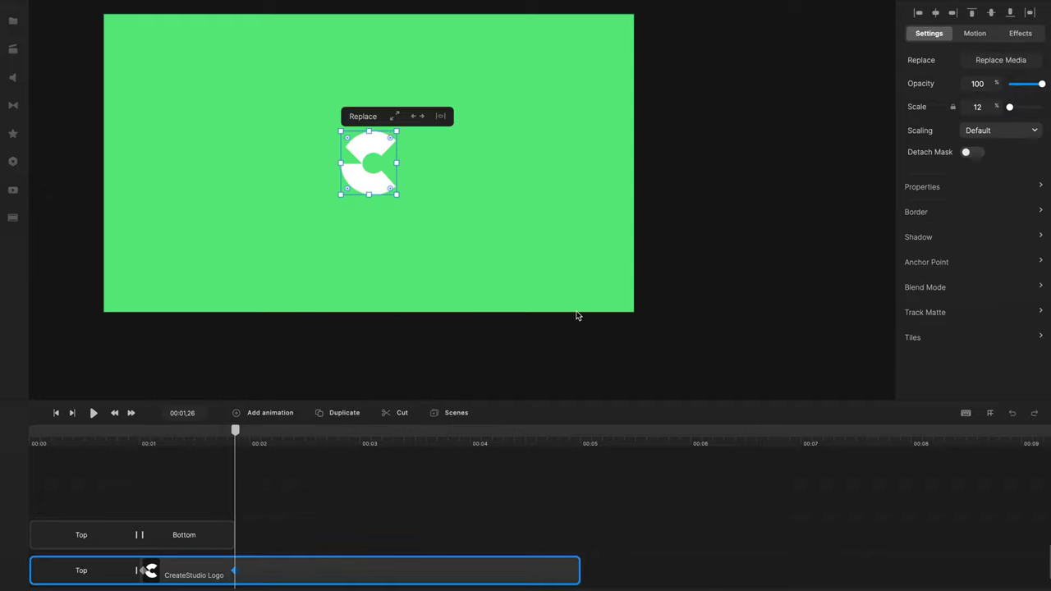
{"action": "left_click_drag", "start_coordinate": [988, 106], "coordinate": [995, 107]}
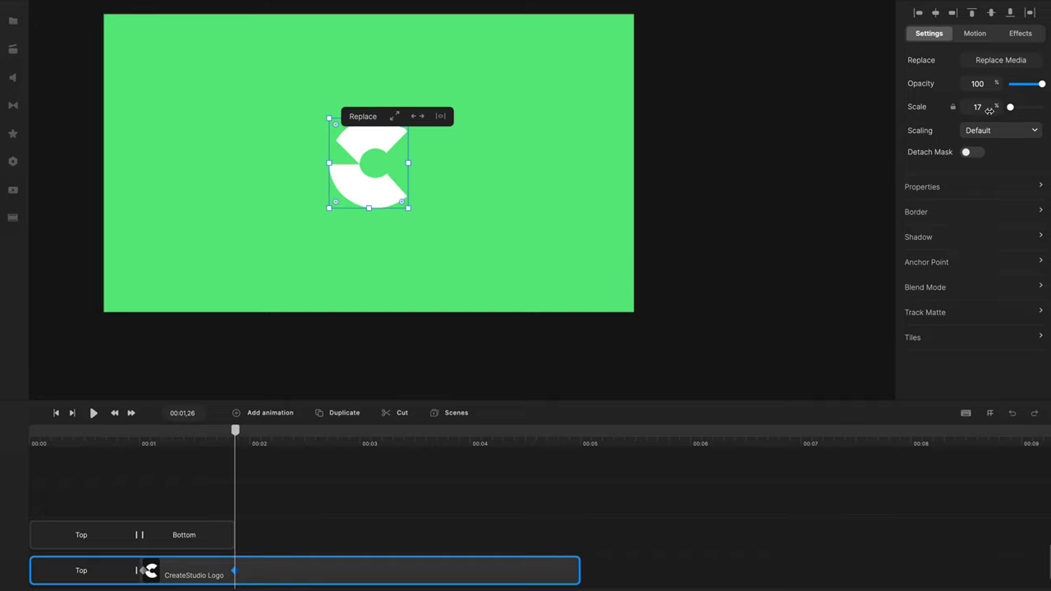
{"action": "left_click", "coordinate": [154, 466]}
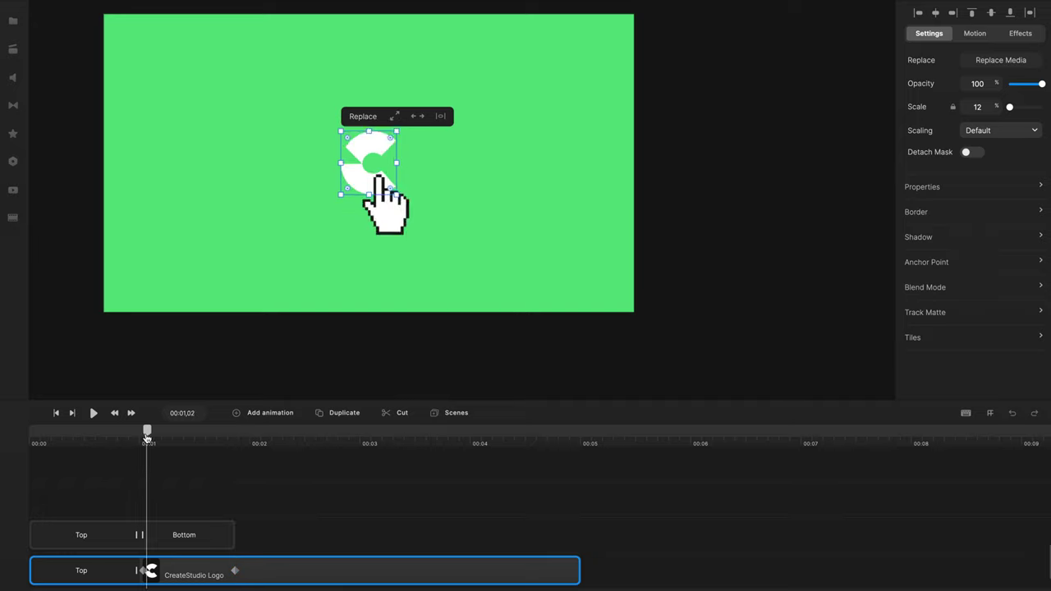
{"action": "key", "text": "space"}
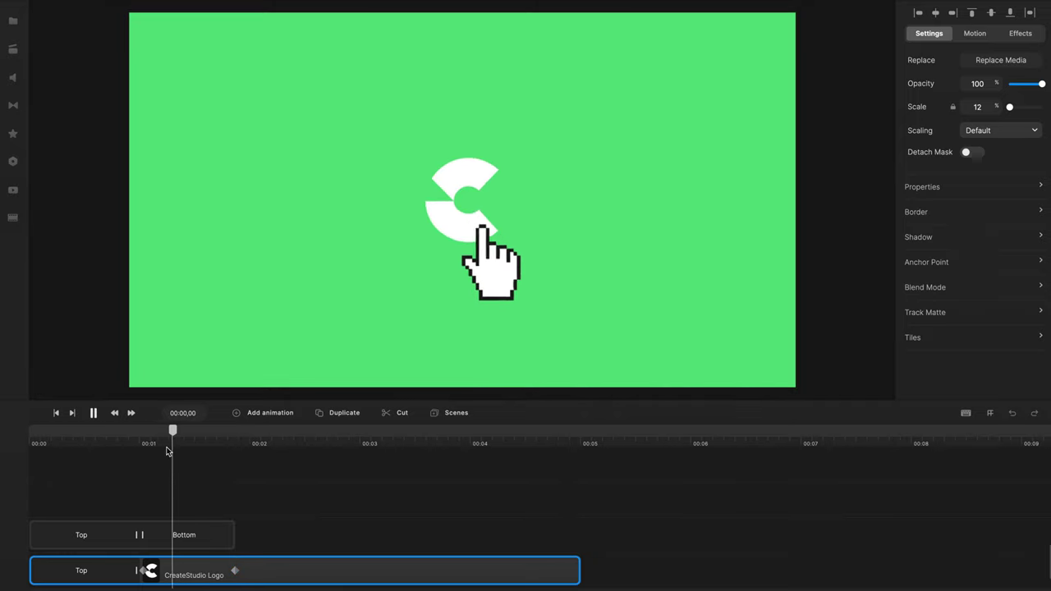
Step: Set the logo's Scale keyframe easing to Back Out and preview the overshoot
{"action": "left_click", "coordinate": [226, 571]}
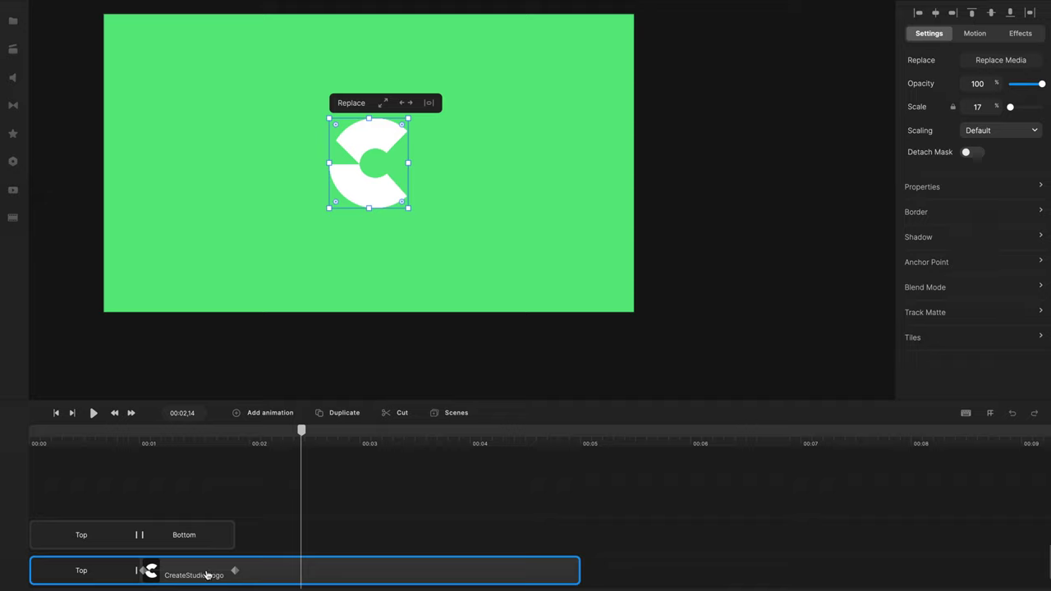
{"action": "left_click", "coordinate": [207, 576]}
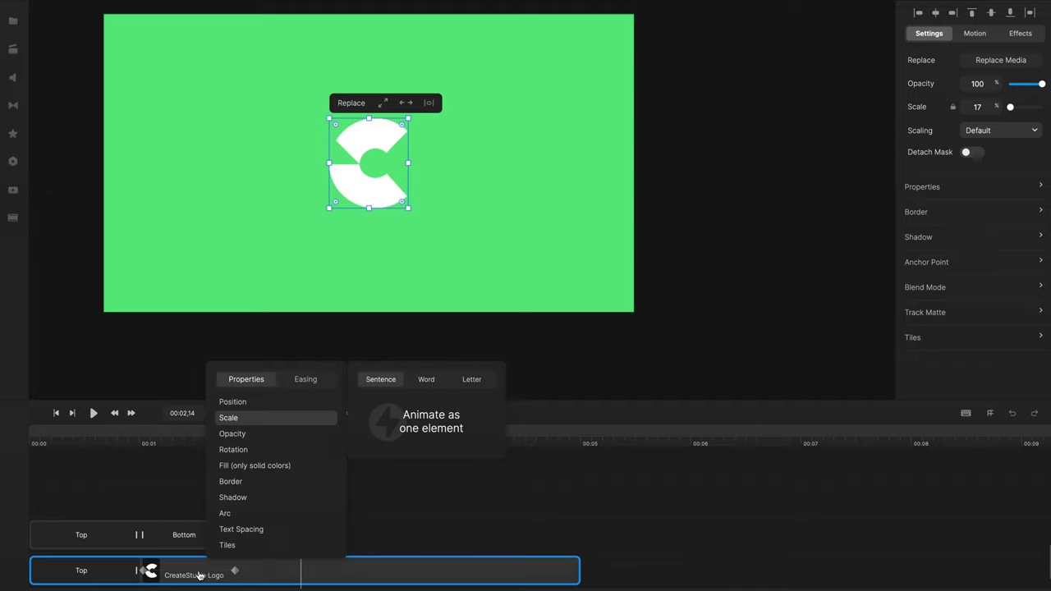
{"action": "left_click", "coordinate": [306, 382]}
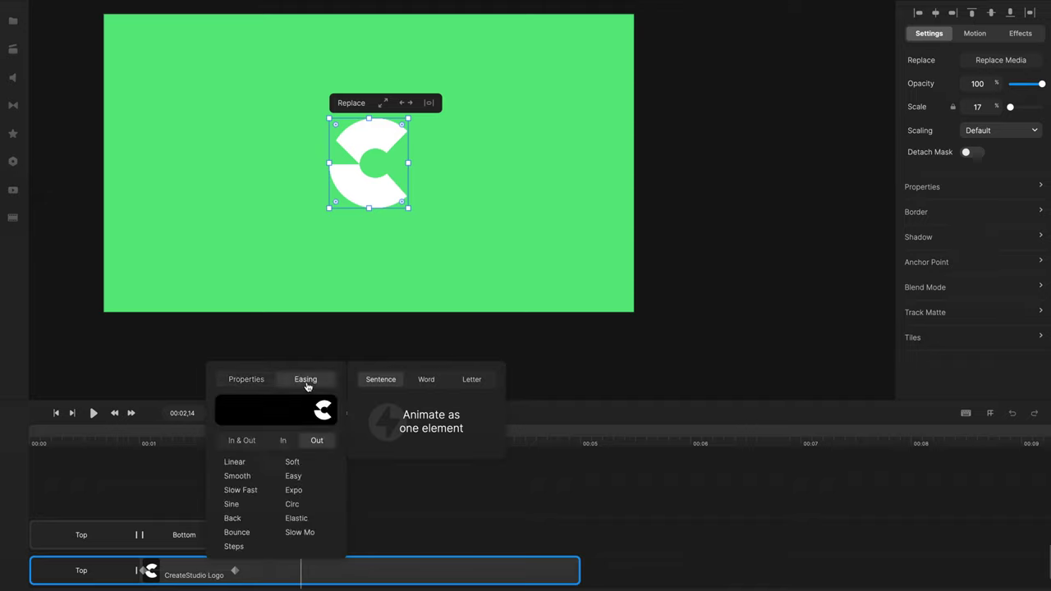
{"action": "left_click", "coordinate": [316, 443]}
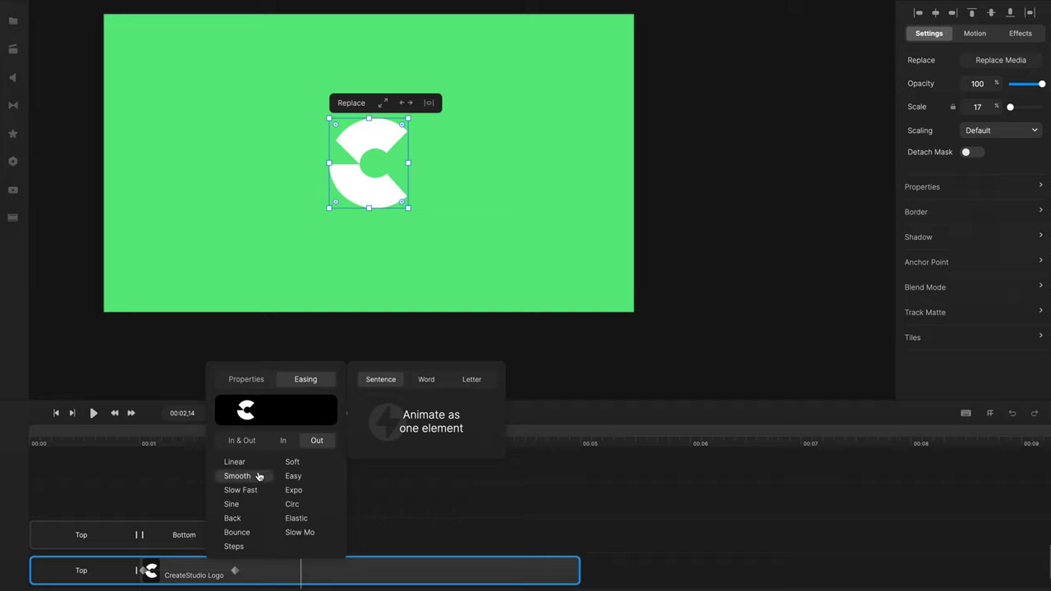
{"action": "left_click", "coordinate": [242, 520]}
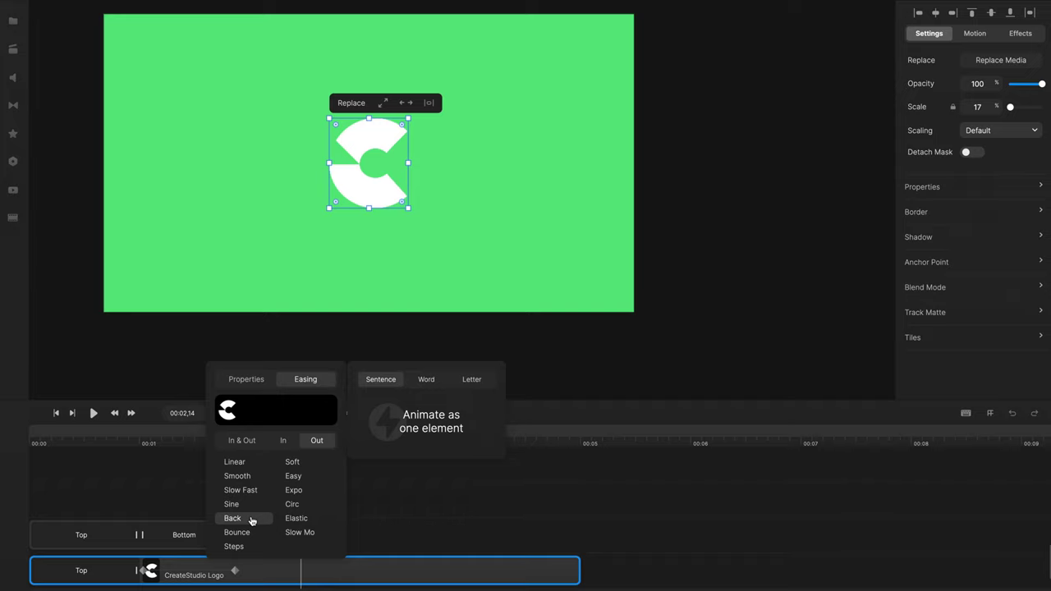
{"action": "left_click", "coordinate": [145, 437]}
{"action": "key", "text": "space"}
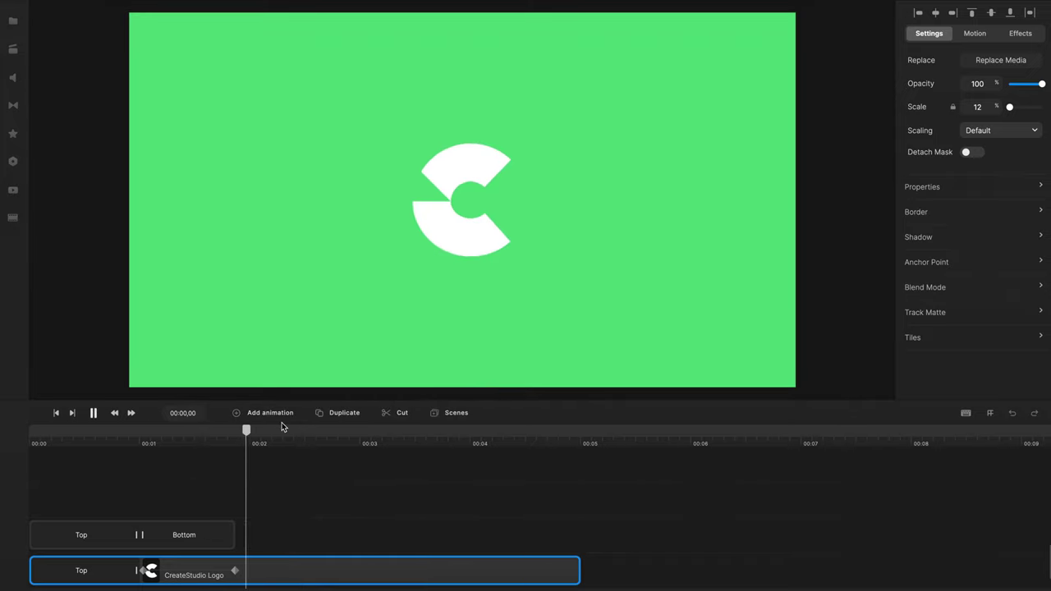
Step: Move the logo's Scale keyframe slightly earlier and play from about one second
{"action": "left_click_drag", "start_coordinate": [235, 570], "coordinate": [204, 568]}
{"action": "left_click", "coordinate": [129, 439]}
{"action": "key", "text": "space"}
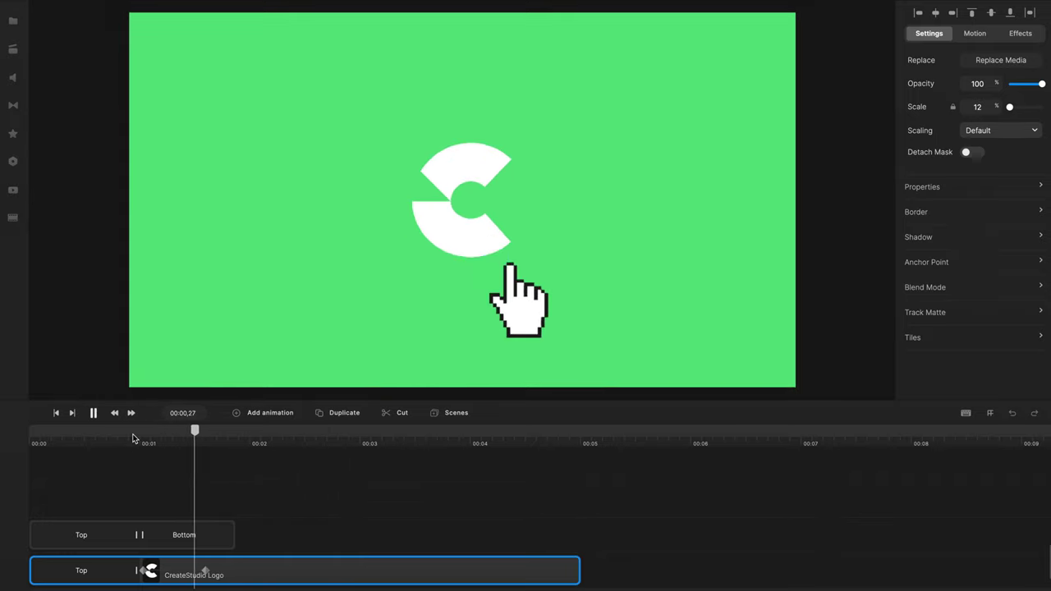
{"action": "key", "text": "space"}
Step: Extend the hand clip to about 2.4 seconds and replay the intro
{"action": "left_click_drag", "start_coordinate": [234, 535], "coordinate": [298, 535]}
{"action": "left_click_drag", "start_coordinate": [231, 454], "coordinate": [1, 422]}
{"action": "key", "text": "space"}
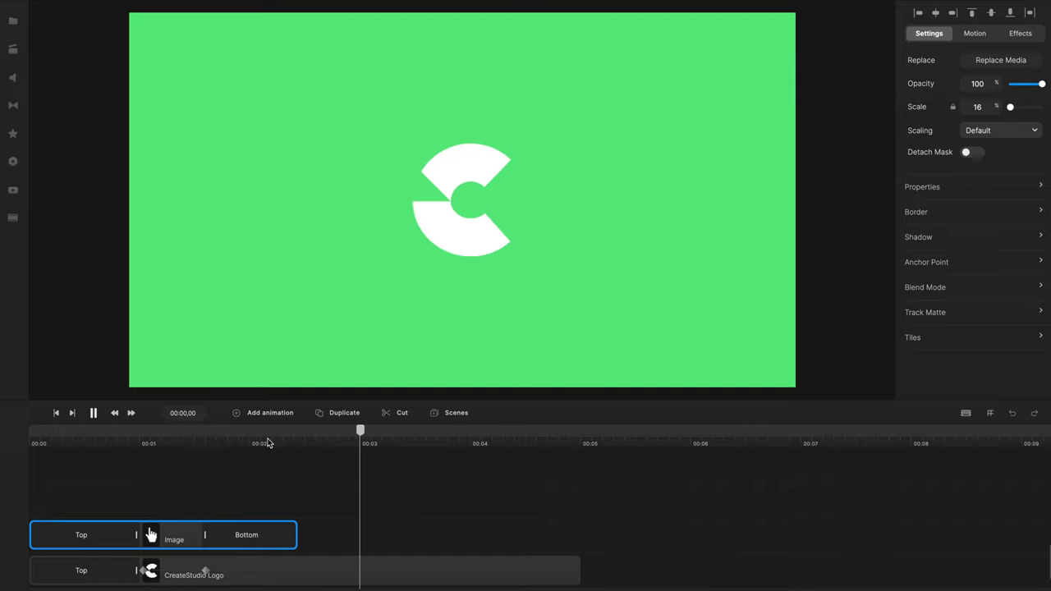
{"action": "key", "text": "space"}
Step: Add a logo keyframe at 00:03,08 and shrink the logo at that keyframe
{"action": "left_click", "coordinate": [376, 194]}
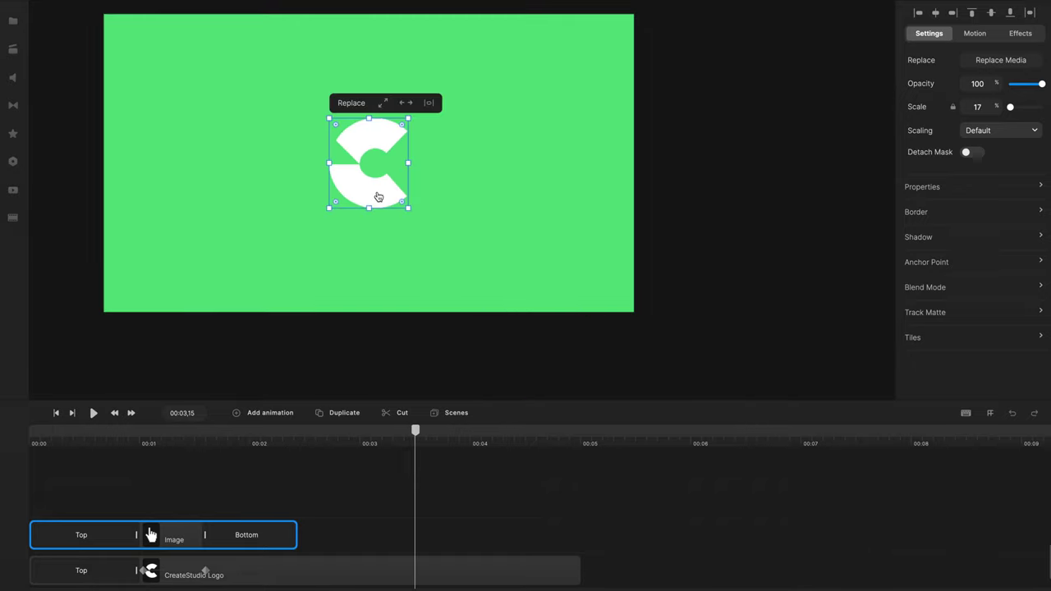
{"action": "left_click_drag", "start_coordinate": [414, 437], "coordinate": [299, 445]}
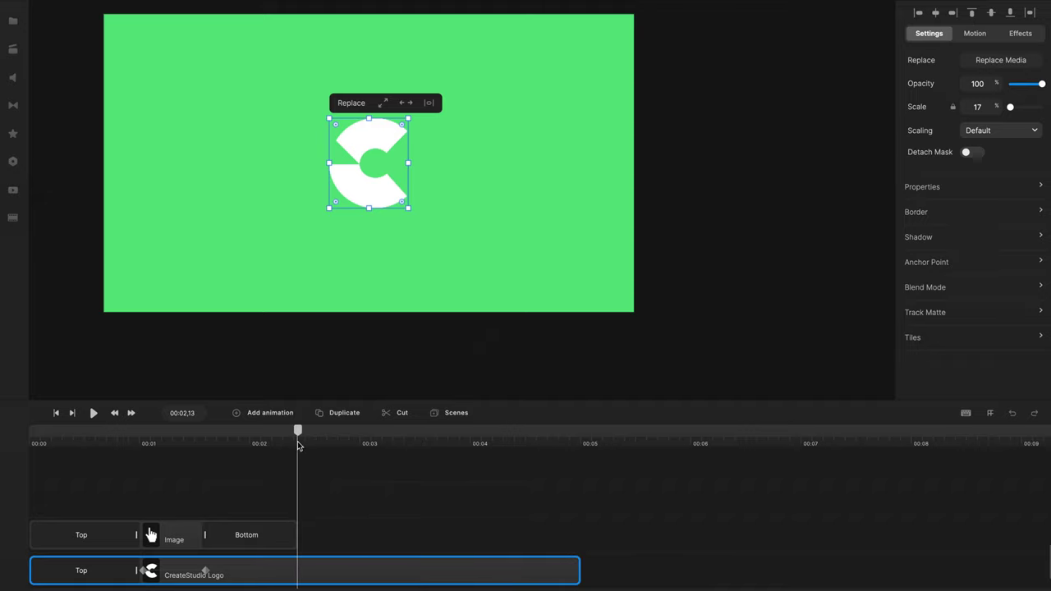
{"action": "left_click", "coordinate": [297, 441]}
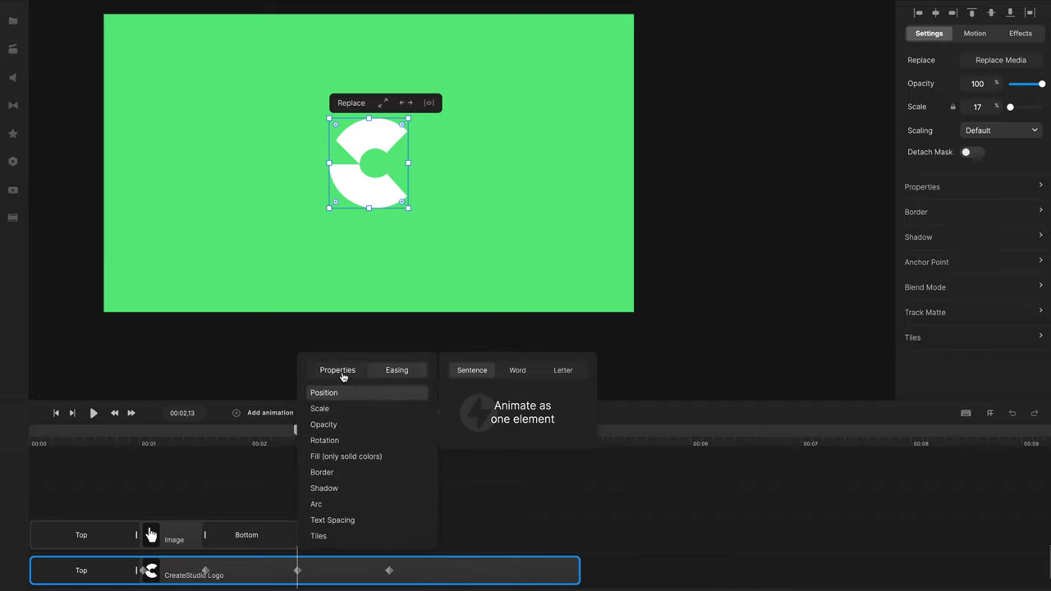
{"action": "left_click", "coordinate": [390, 572]}
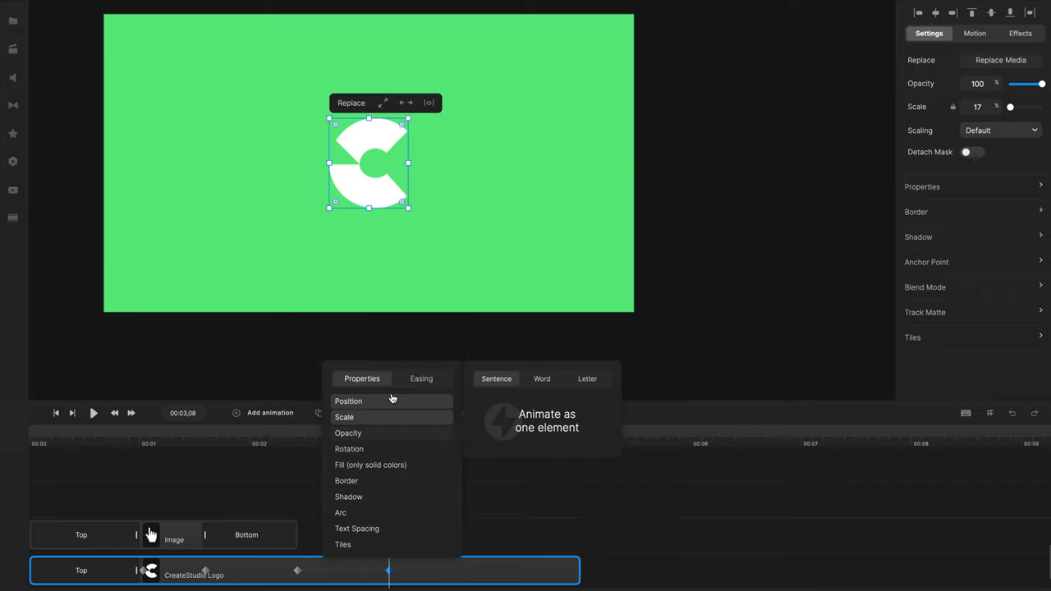
{"action": "mouse_move", "coordinate": [358, 568]}
{"action": "left_click_drag", "start_coordinate": [412, 211], "coordinate": [358, 136]}
Step: Centre the logo horizontally and preview the shrink from about 1.5 seconds
{"action": "left_click", "coordinate": [936, 13]}
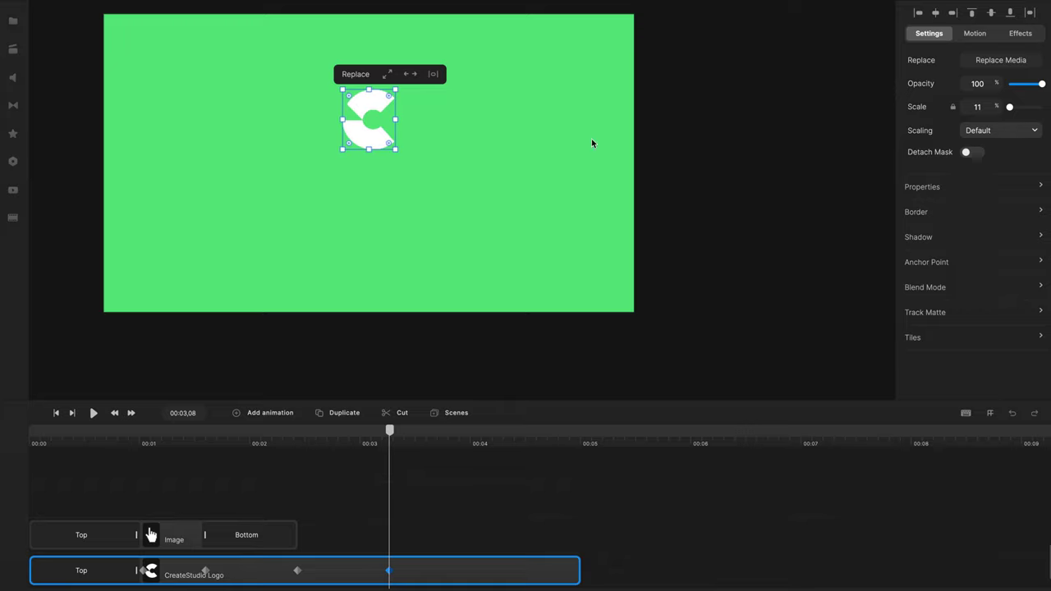
{"action": "left_click_drag", "start_coordinate": [390, 435], "coordinate": [197, 434]}
{"action": "key", "text": "space"}
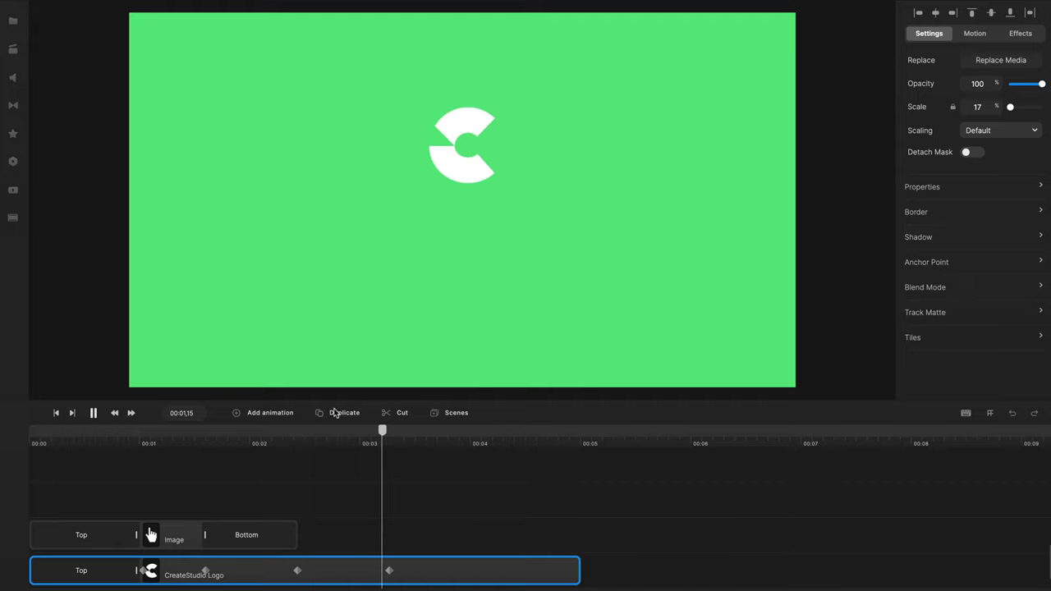
{"action": "key", "text": "space"}
Step: Add a text layer below the logo reading 'CreateStudio'
{"action": "left_click_drag", "start_coordinate": [365, 440], "coordinate": [359, 435]}
{"action": "key", "text": "t"}
{"action": "left_click_drag", "start_coordinate": [410, 165], "coordinate": [407, 180]}
{"action": "double_click", "coordinate": [408, 179]}
{"action": "key", "text": "ctrl+a"}
{"action": "type", "text": "CreateStudio"}
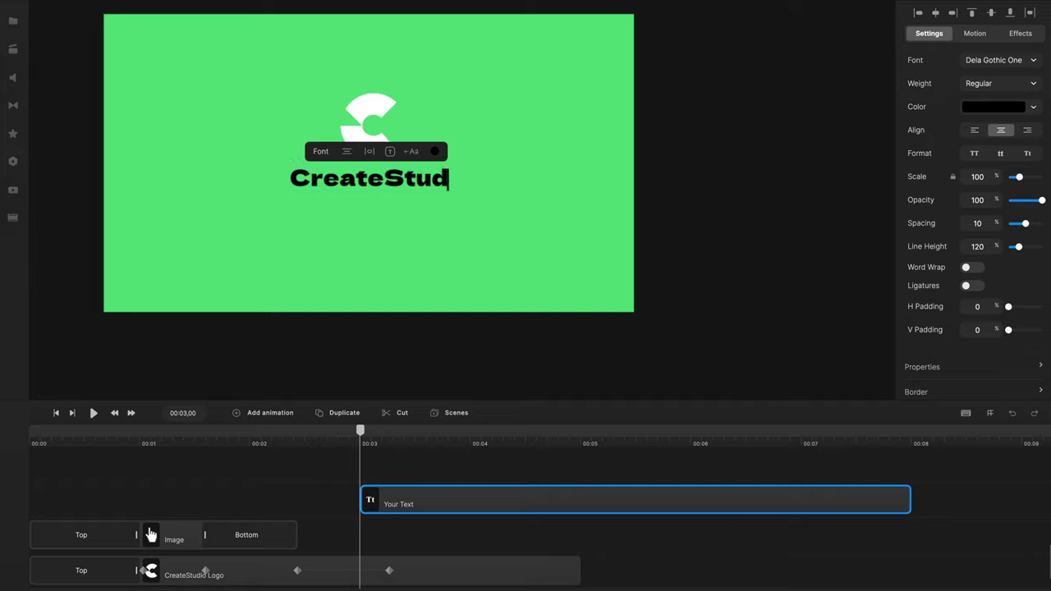
Step: Change the CreateStudio text colour to white
{"action": "left_click", "coordinate": [998, 105]}
{"action": "left_click_drag", "start_coordinate": [873, 85], "coordinate": [767, 34]}
{"action": "left_click", "coordinate": [986, 40]}
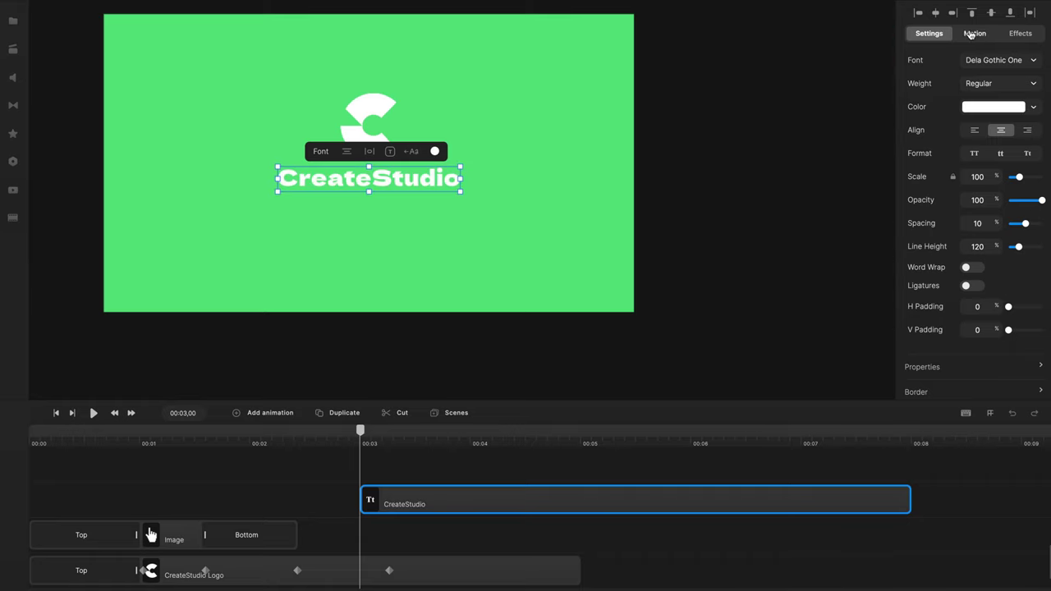
Step: Give the text a letter-by-letter Elastic Up scale entrance and lengthen the animation
{"action": "left_click", "coordinate": [924, 174]}
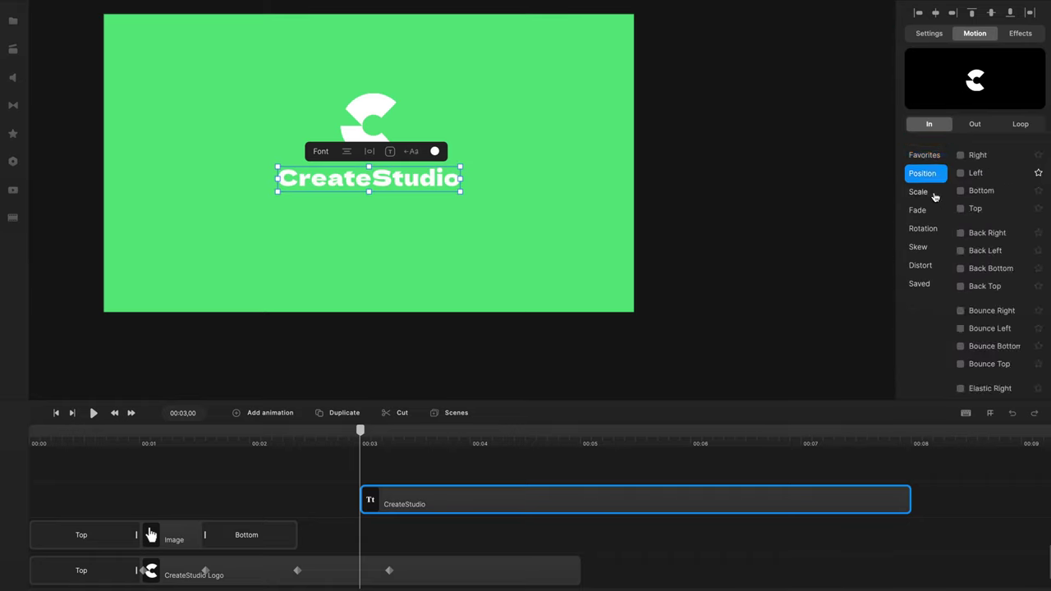
{"action": "left_click", "coordinate": [919, 192]}
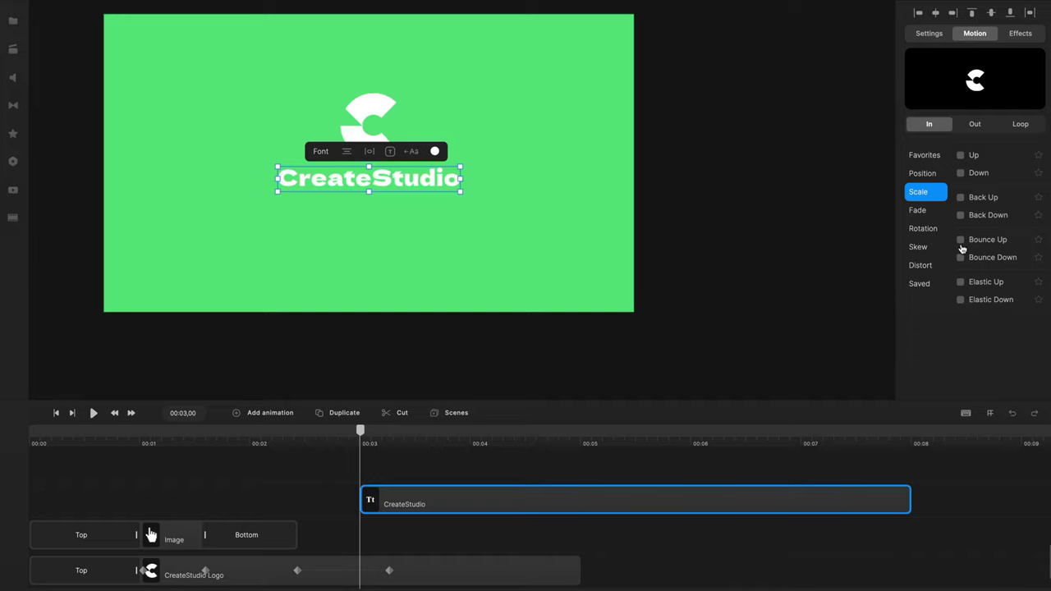
{"action": "left_click", "coordinate": [962, 283]}
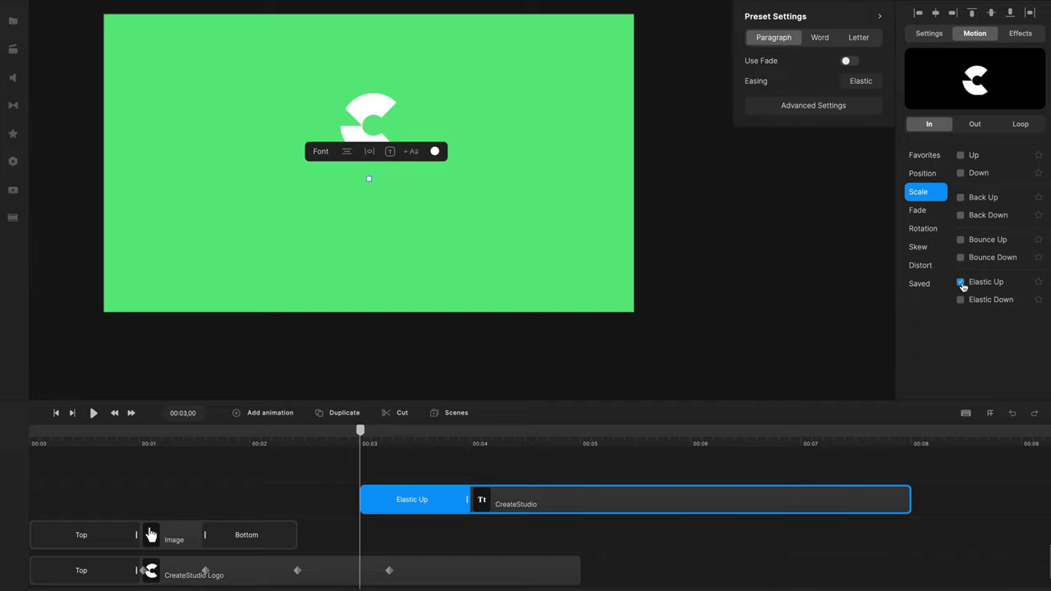
{"action": "left_click", "coordinate": [859, 37]}
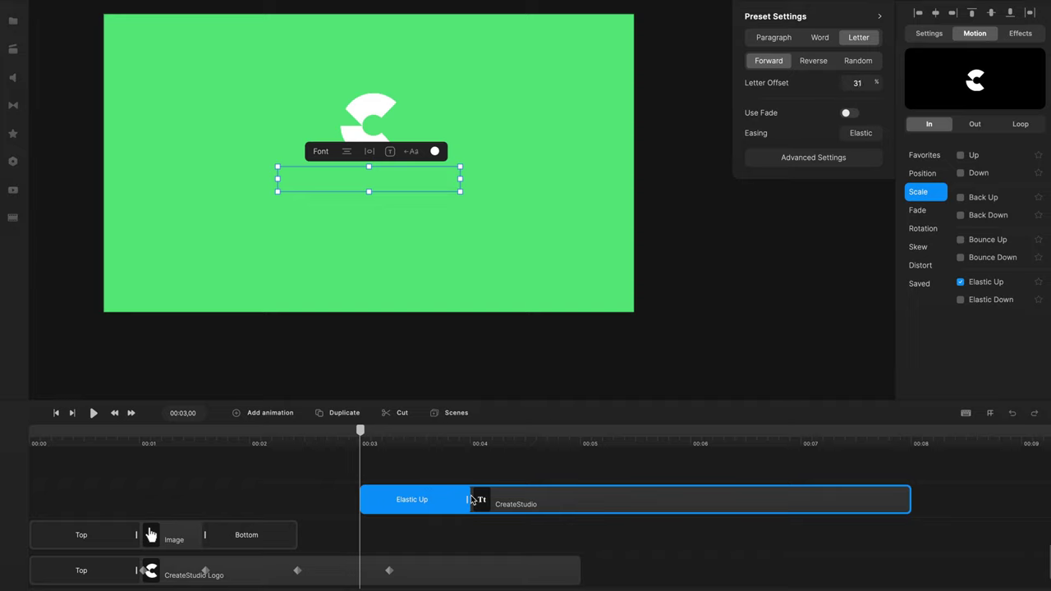
{"action": "left_click_drag", "start_coordinate": [472, 499], "coordinate": [532, 500]}
{"action": "left_click_drag", "start_coordinate": [356, 441], "coordinate": [41, 431]}
Step: Lower the logo and the centred CreateStudio text toward the canvas centre
{"action": "key", "text": "space"}
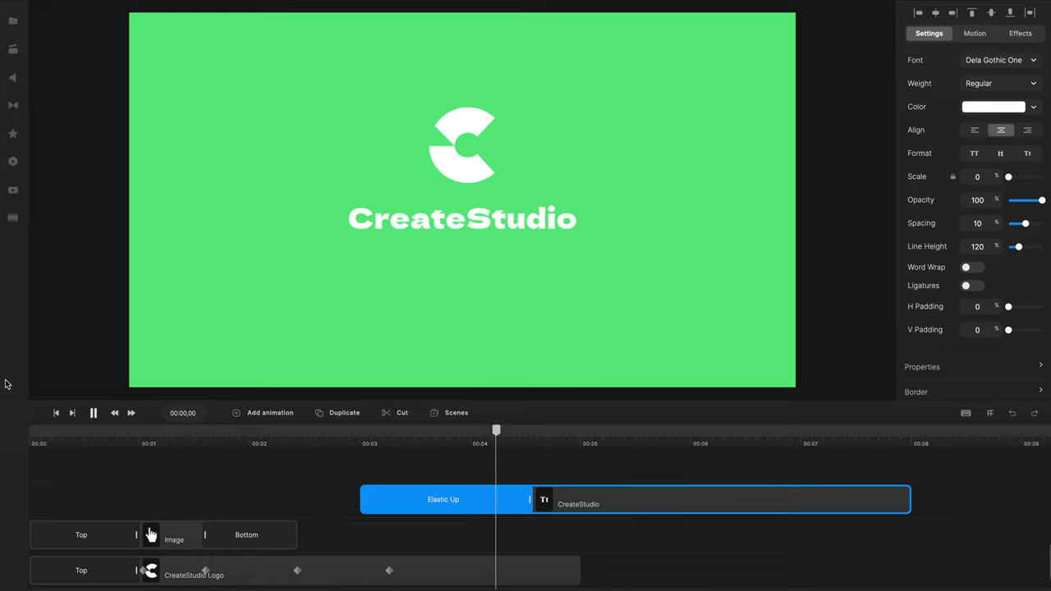
{"action": "key", "text": "space"}
{"action": "left_click_drag", "start_coordinate": [368, 106], "coordinate": [371, 130]}
{"action": "left_click_drag", "start_coordinate": [447, 184], "coordinate": [423, 194]}
Step: Replay the animation from about 1 second to review the new layout
{"action": "left_click", "coordinate": [348, 432]}
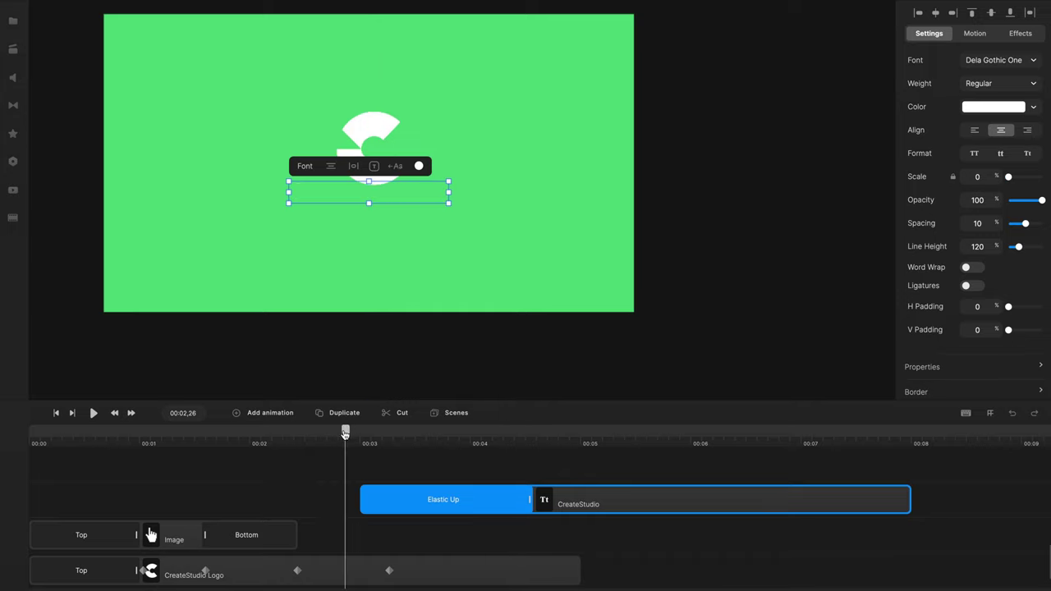
{"action": "left_click_drag", "start_coordinate": [344, 433], "coordinate": [1, 427]}
{"action": "key", "text": "space"}
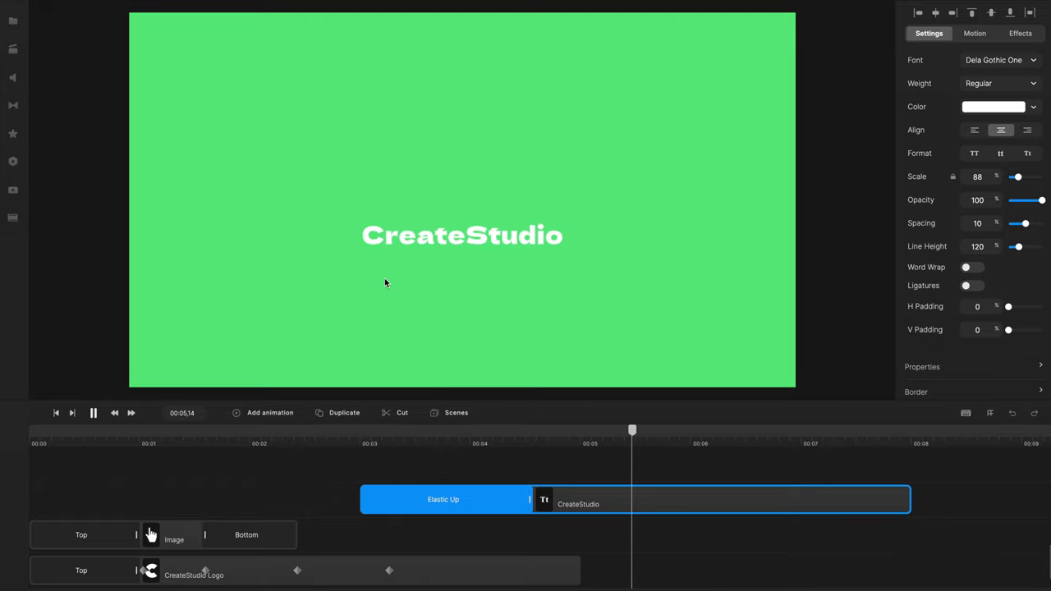
{"action": "key", "text": "space"}
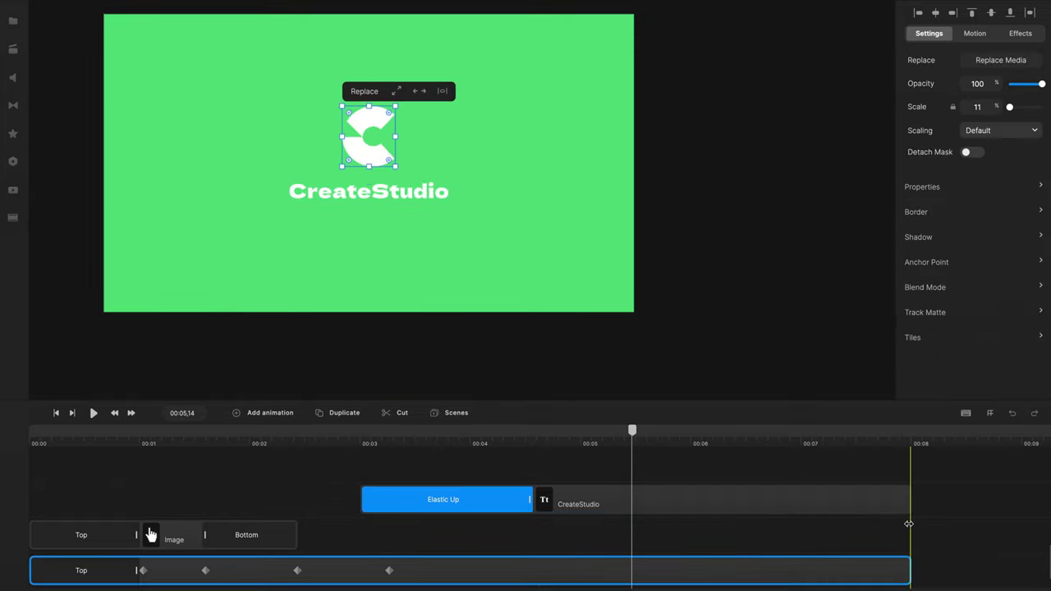